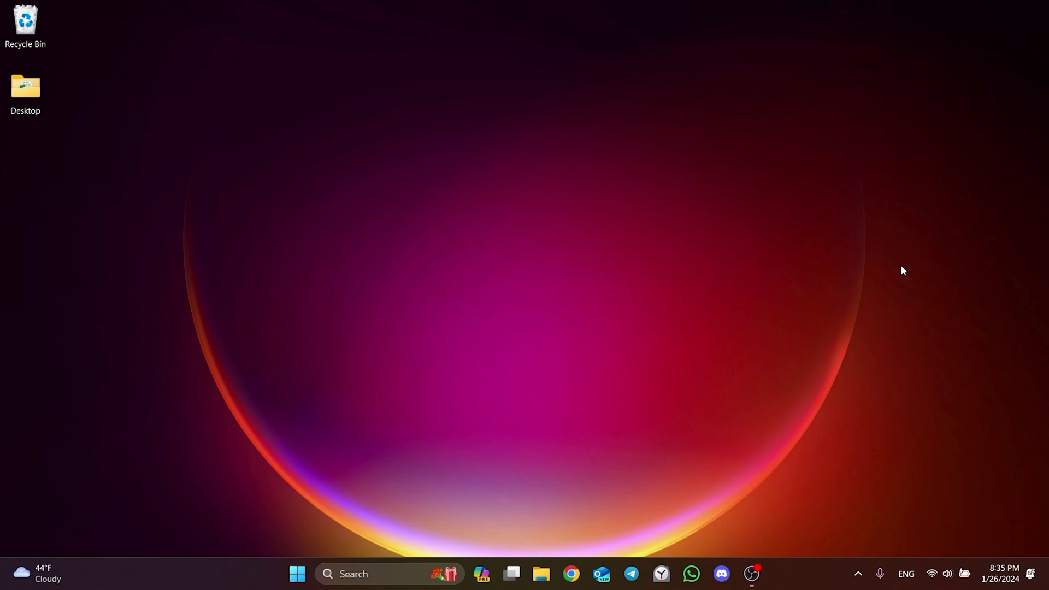
Launch the Xbox app and open Palworld's Manage window on its Files tab
left_click(383, 574)
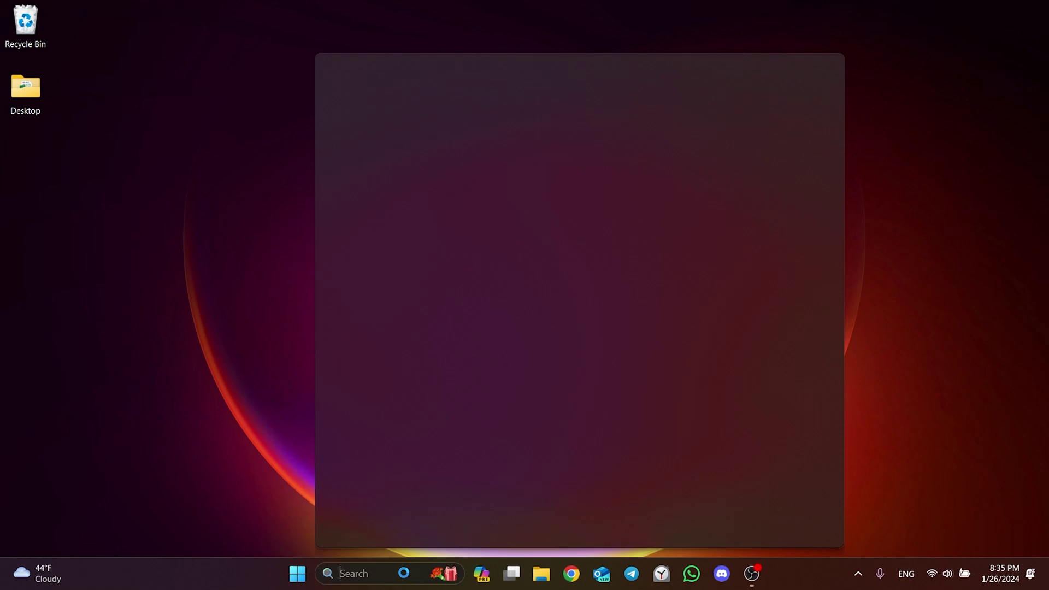
type("xbox")
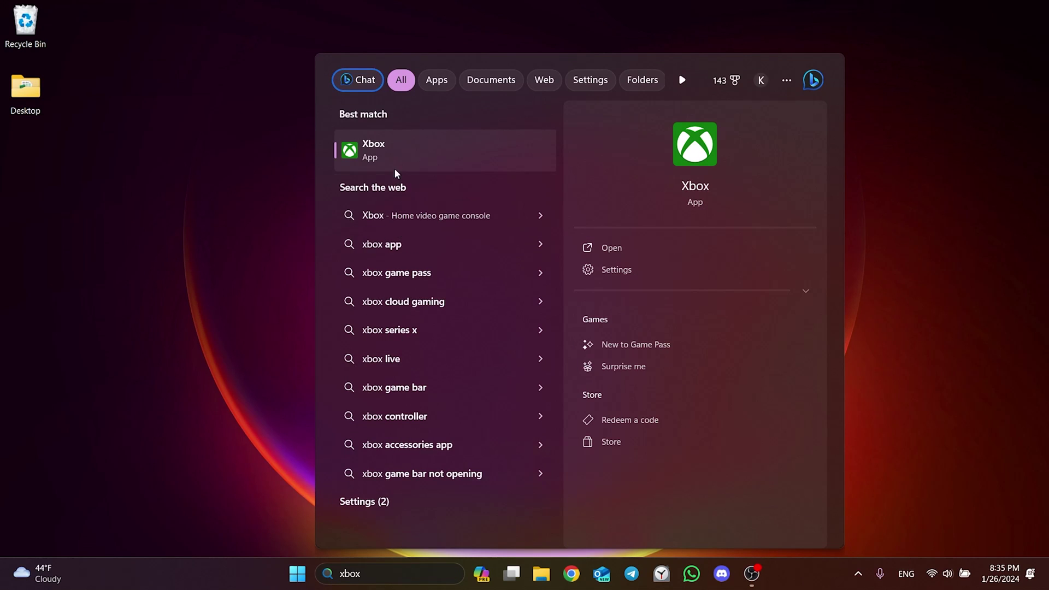
left_click(395, 156)
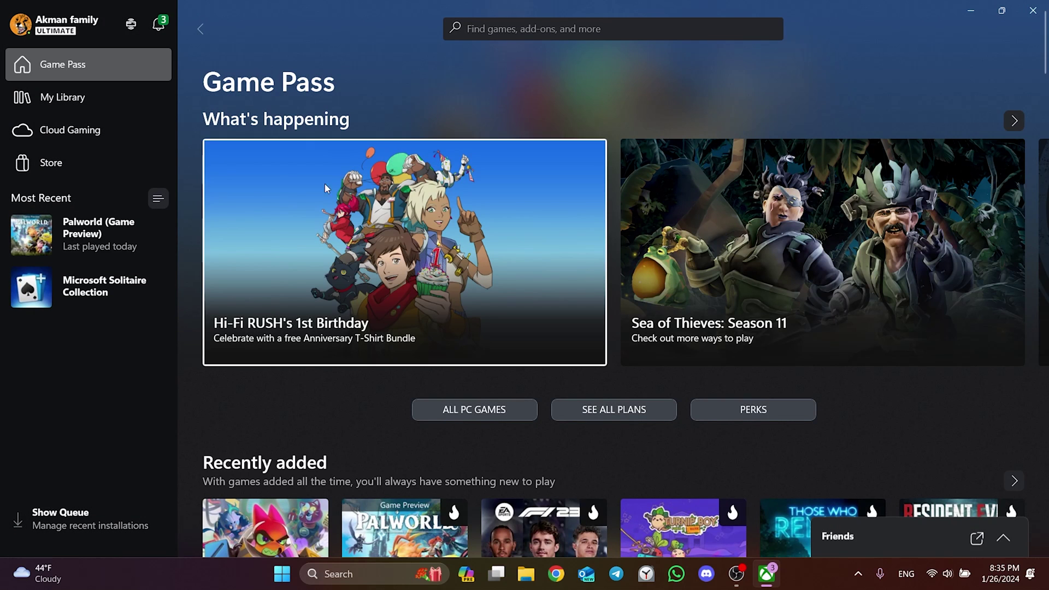
left_click(93, 234)
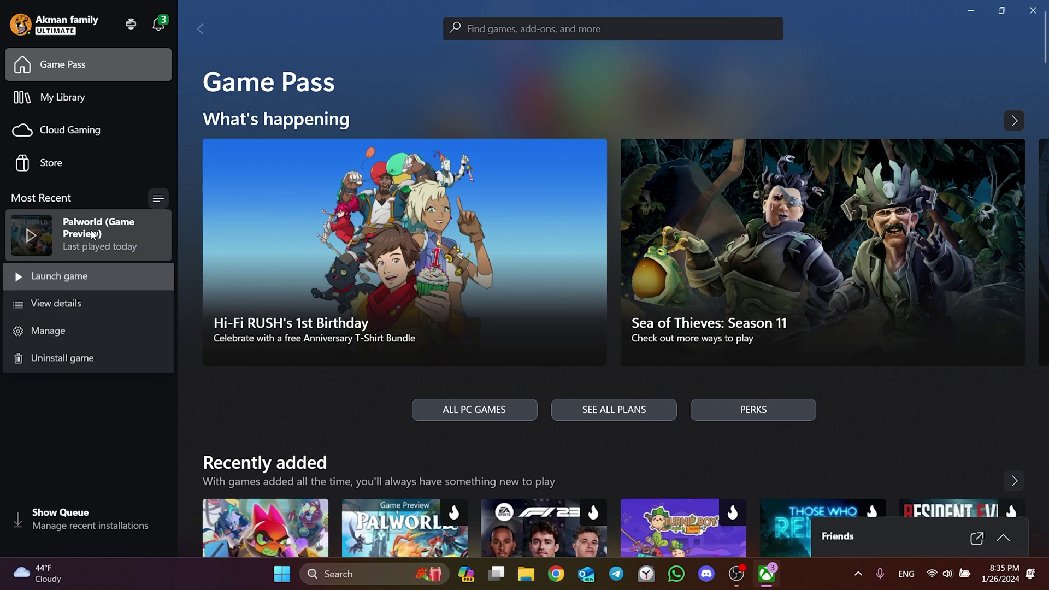
left_click(53, 335)
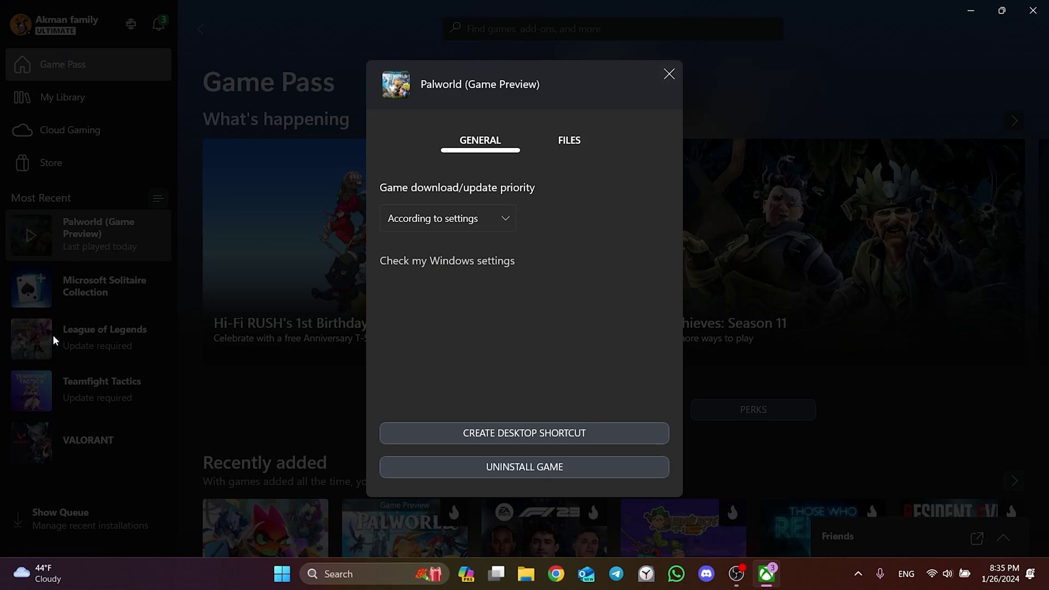
left_click(554, 149)
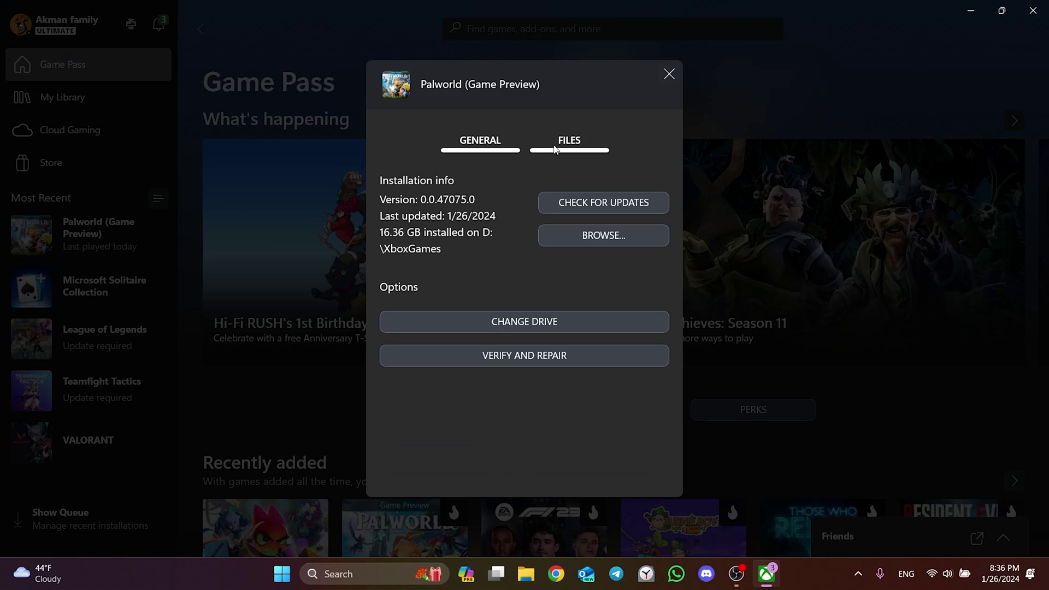
Browse to Palworld\Content\Pal\Binaries\WinGDK and right-click Palworld-WinGDK-Shipping.exe
left_click(597, 240)
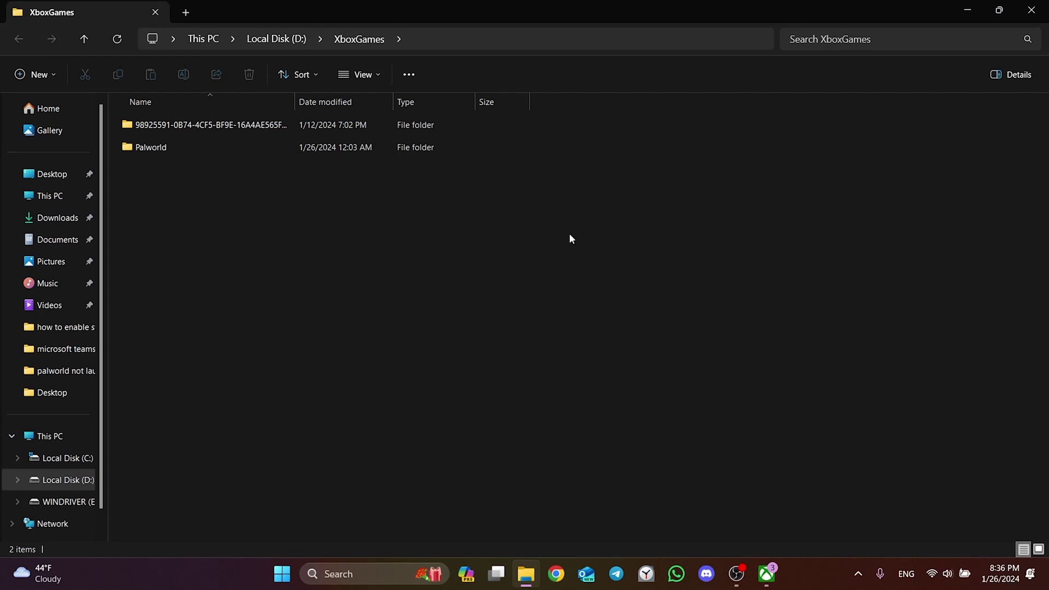
double_click(155, 147)
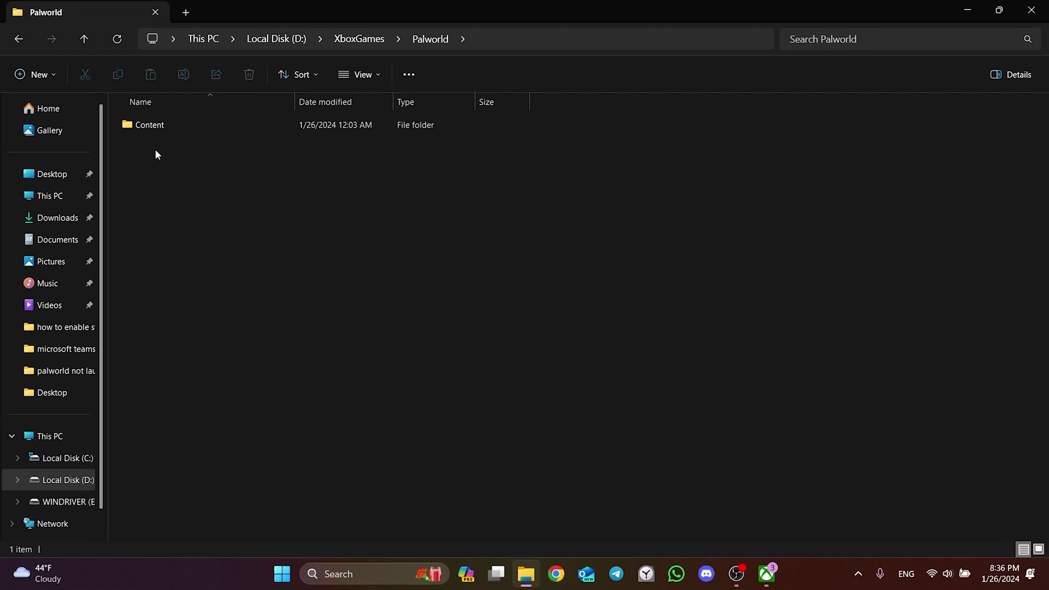
double_click(152, 126)
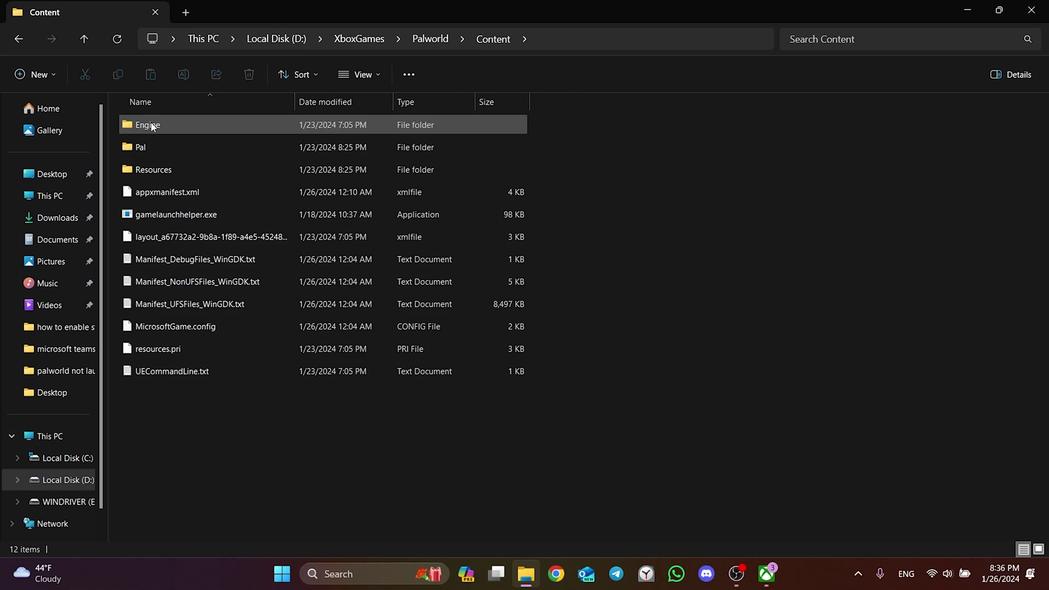
double_click(153, 148)
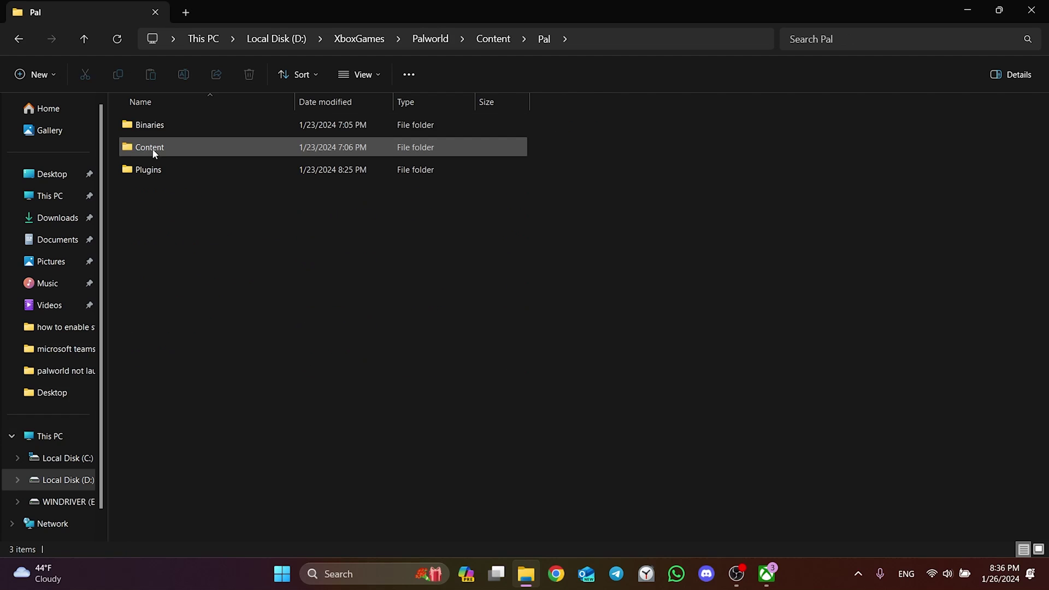
double_click(159, 125)
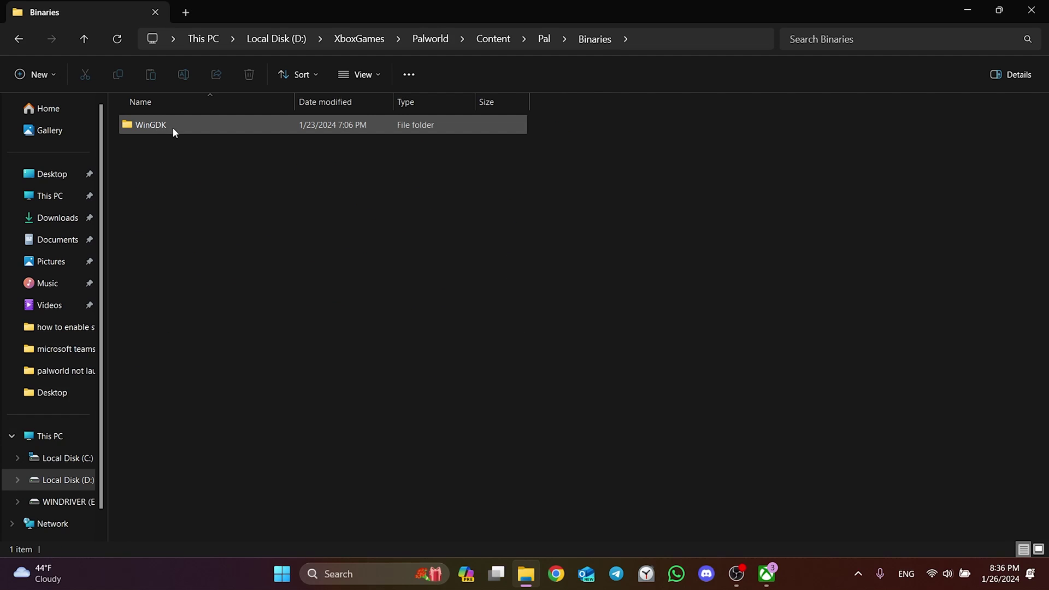
double_click(159, 127)
left_click(161, 167)
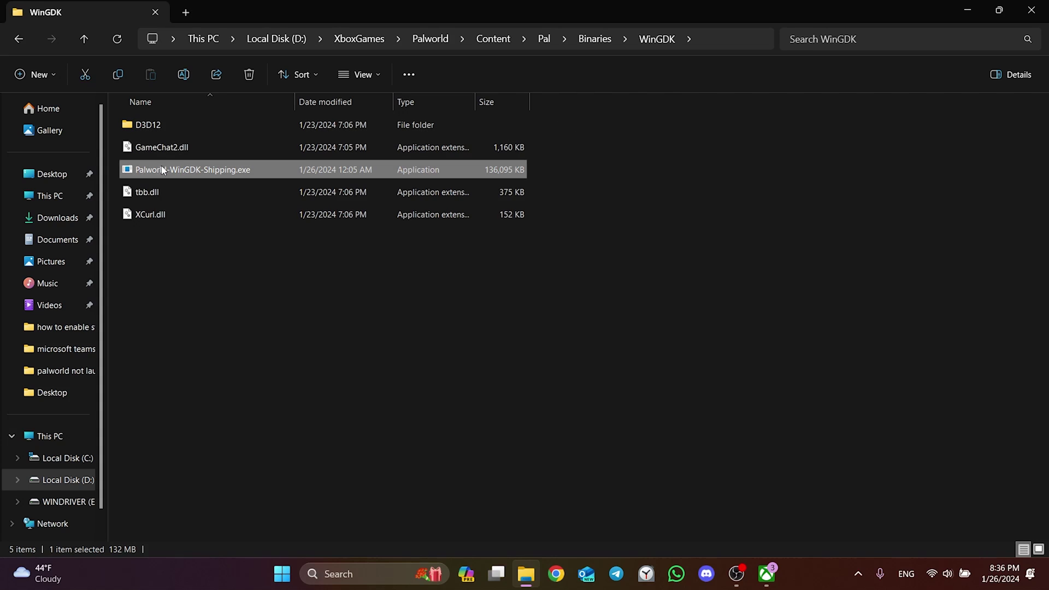
right_click(190, 169)
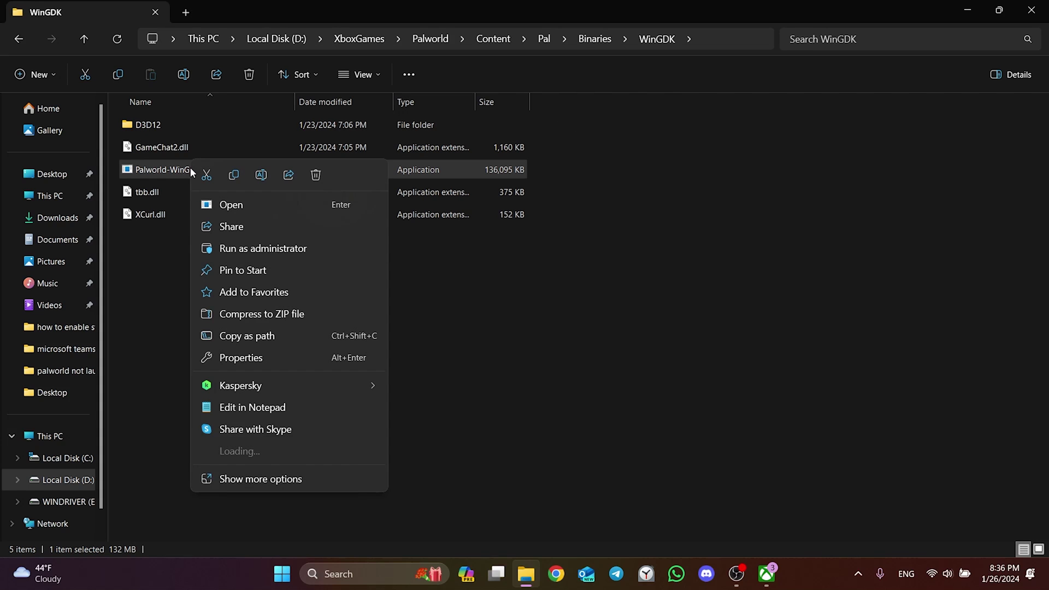
Enable Disable fullscreen optimizations in Palworld-WinGDK-Shipping.exe's Compatibility properties and confirm
left_click(252, 359)
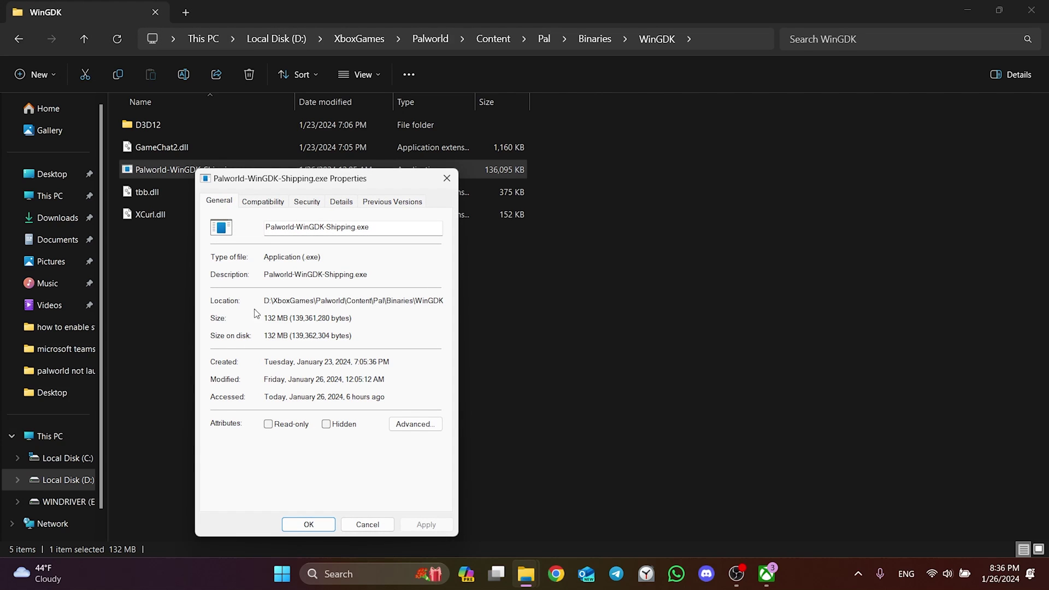
left_click(263, 202)
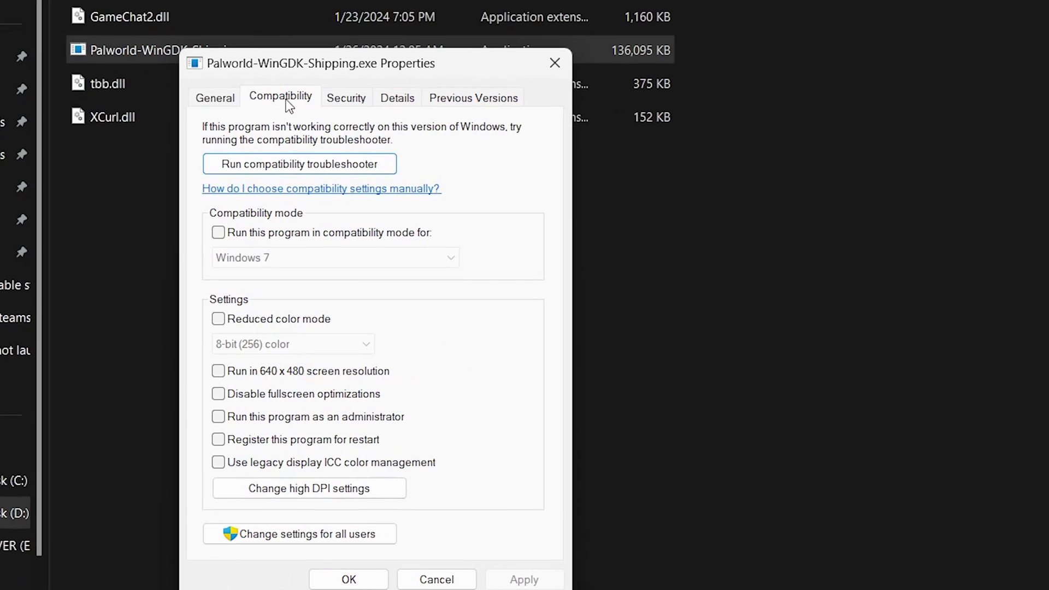
left_click(224, 398)
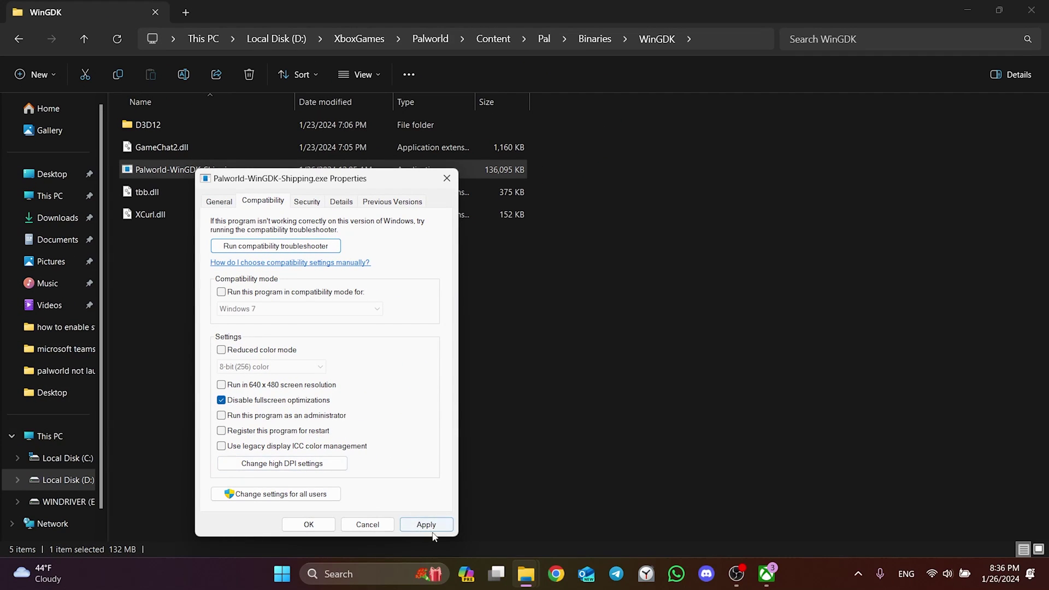
left_click(307, 524)
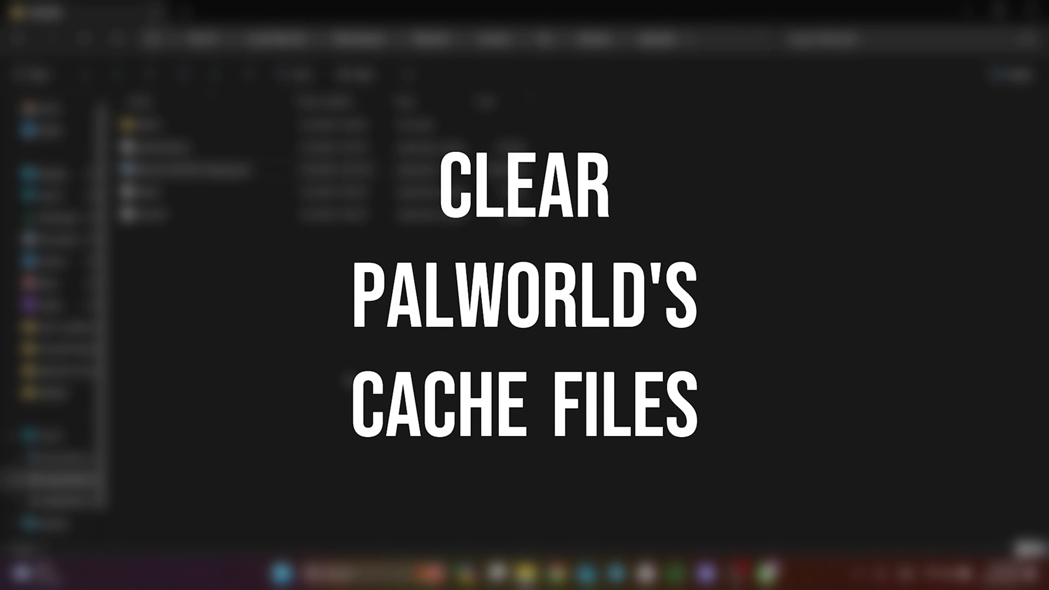
Show the desktop, launch Run and enter %localappdata% as the path to open
key("super+d")
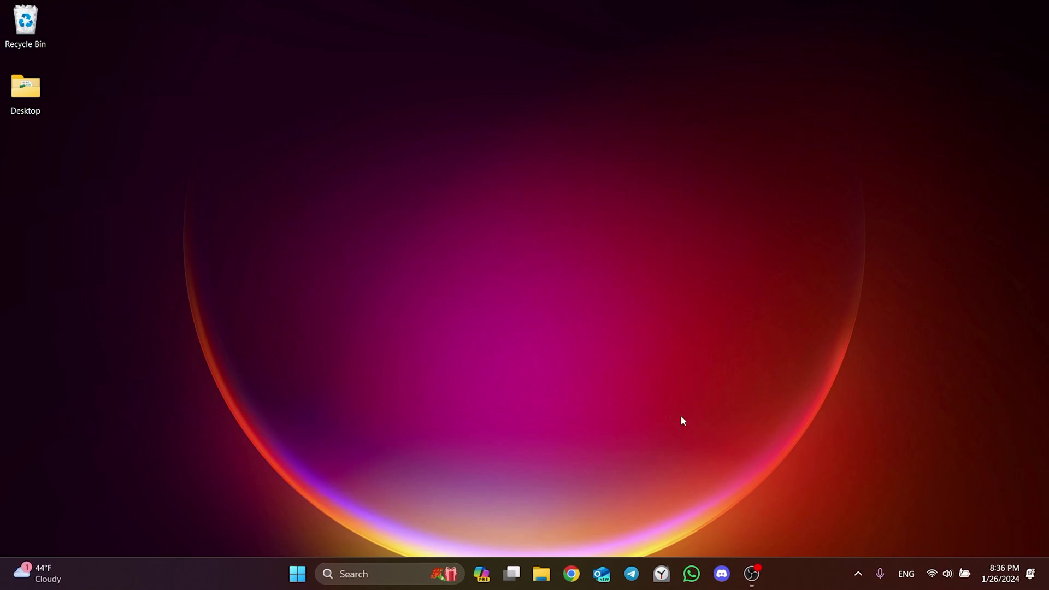
key("super+s")
type("run")
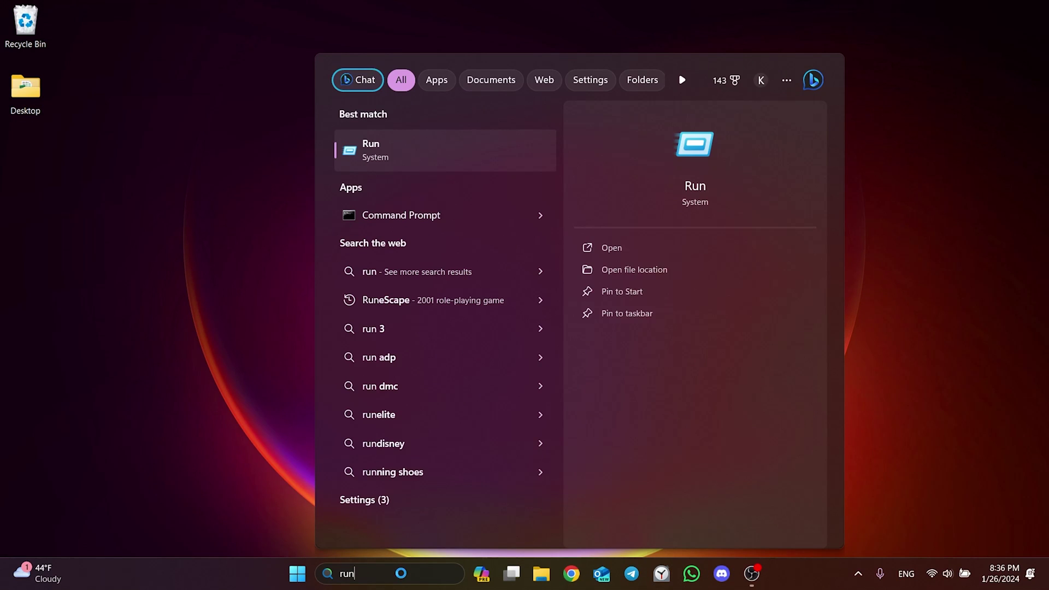
left_click(381, 160)
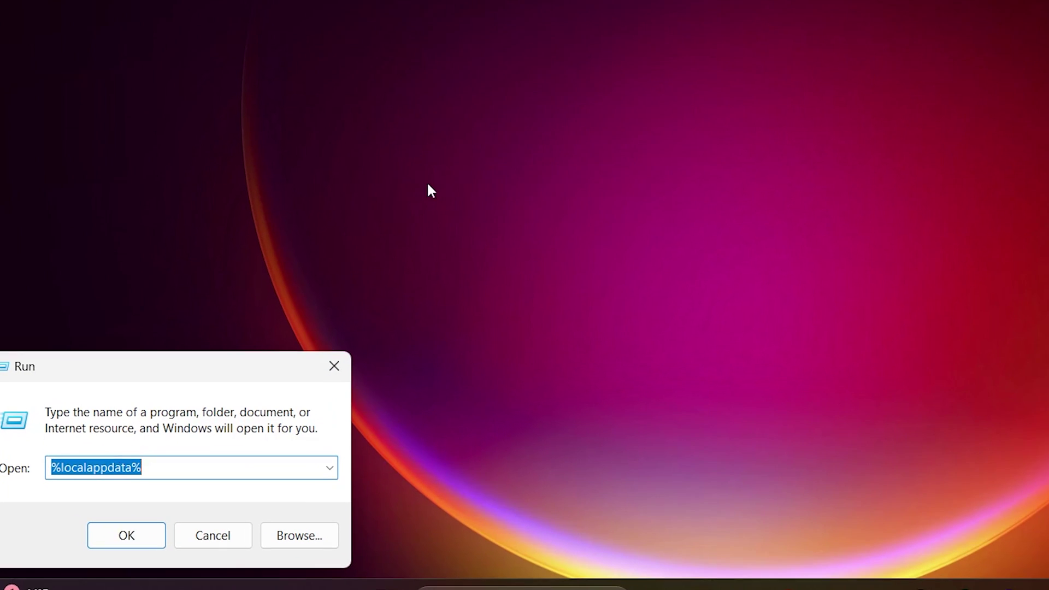
left_click(188, 466)
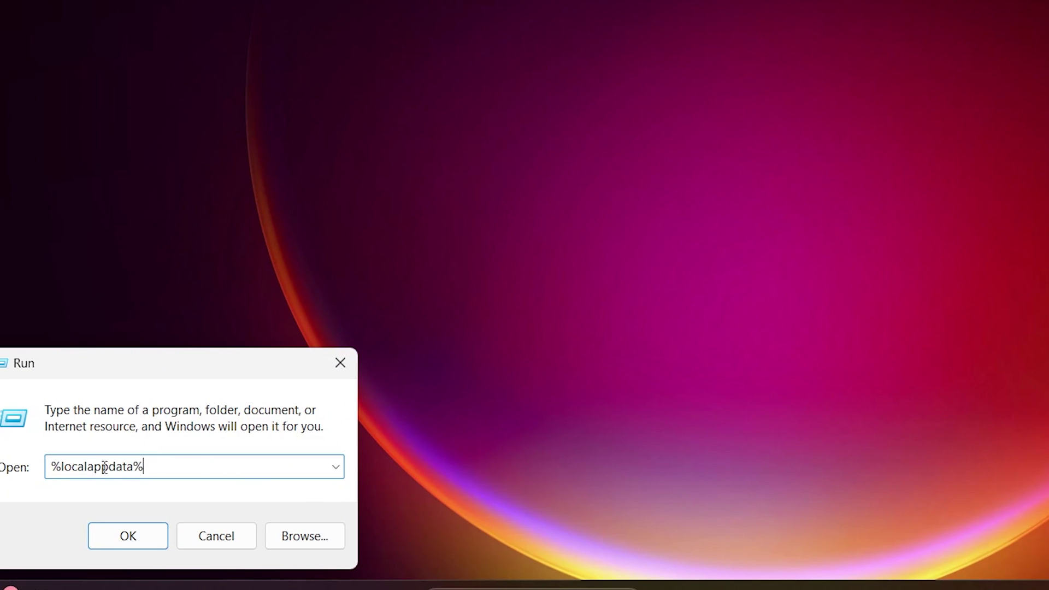
left_click_drag(149, 465, 50, 466)
left_click(183, 463)
Open the AppData\Local folder and delete the Pal cache folder
left_click(128, 536)
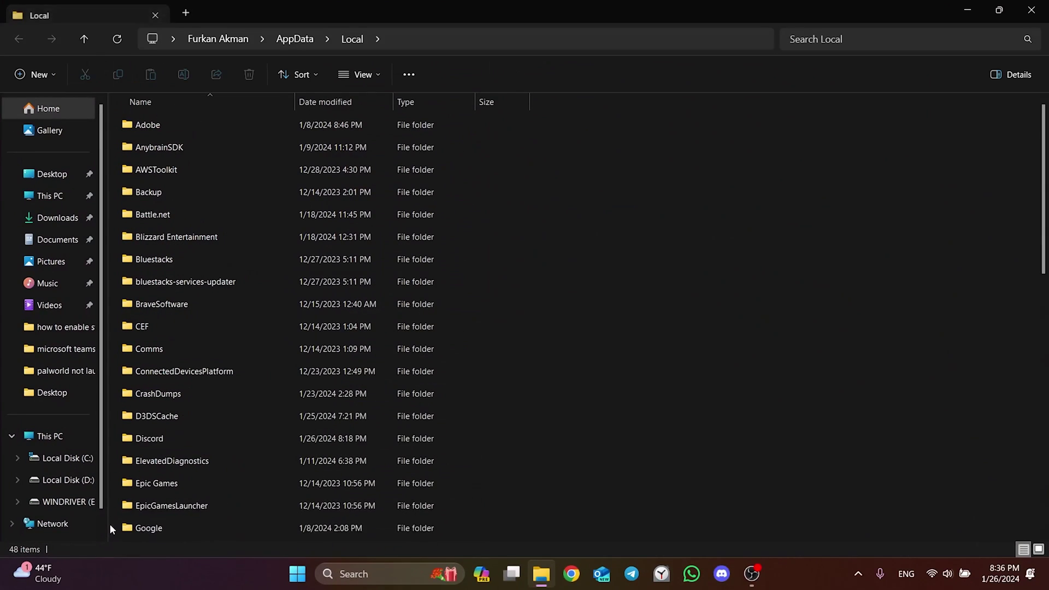
key("p")
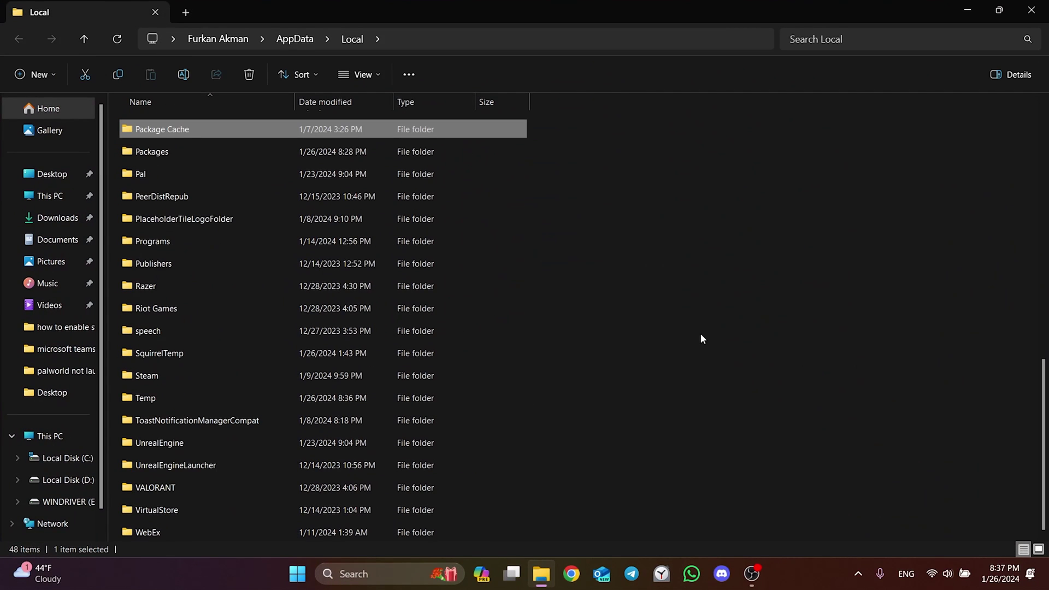
left_click(155, 180)
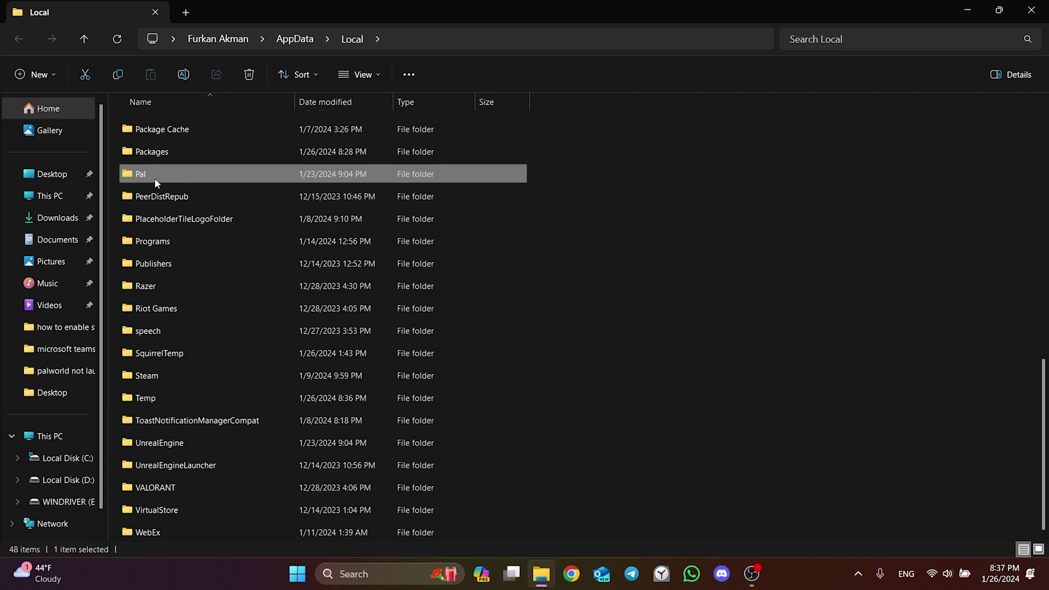
right_click(152, 179)
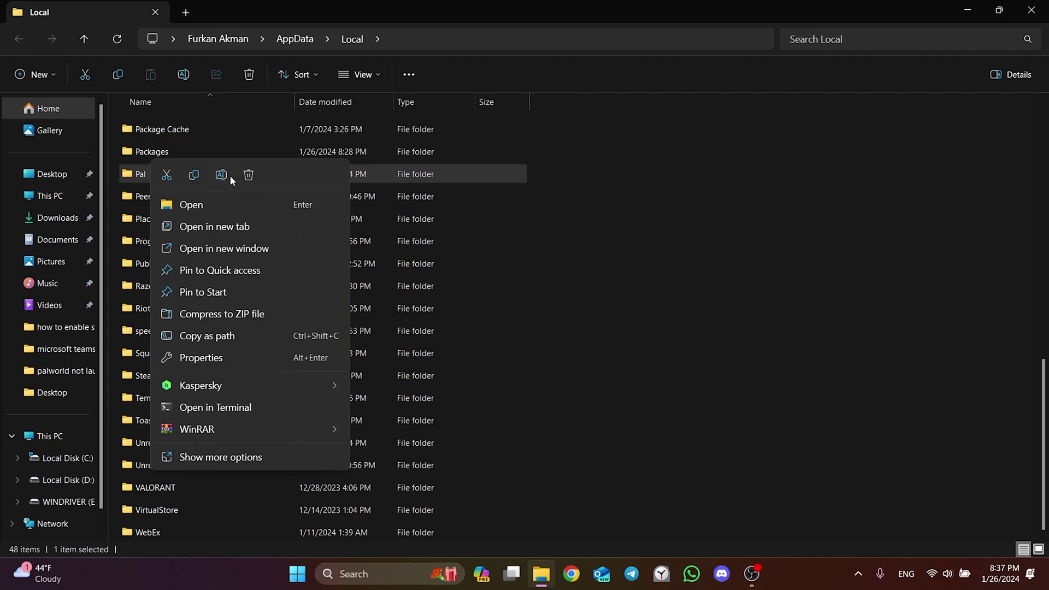
left_click(251, 174)
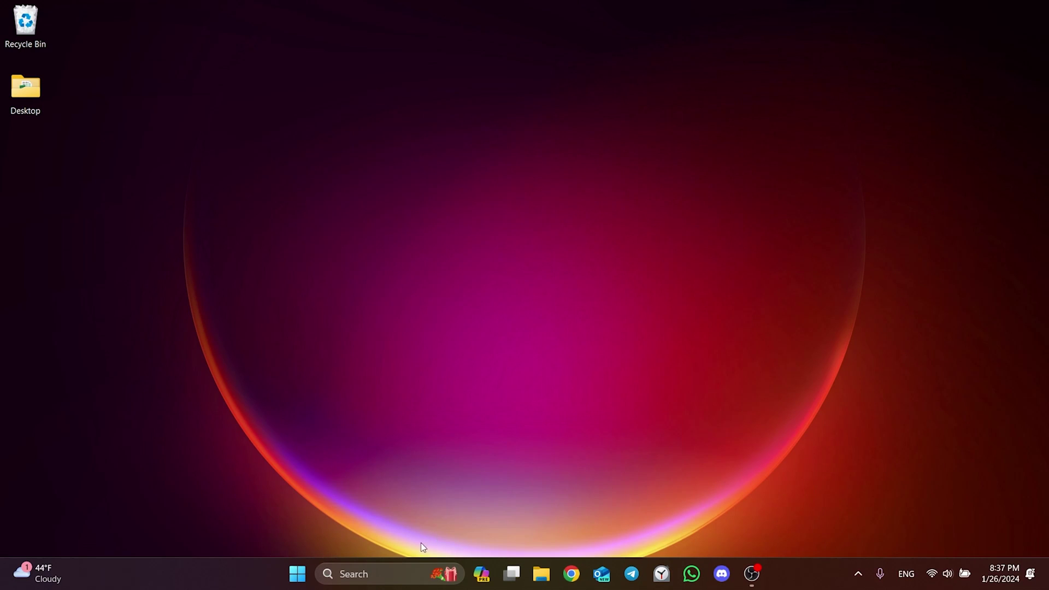
Launch Task Manager and end the GameManagerService (32 bit) process
left_click(380, 568)
type("task manager")
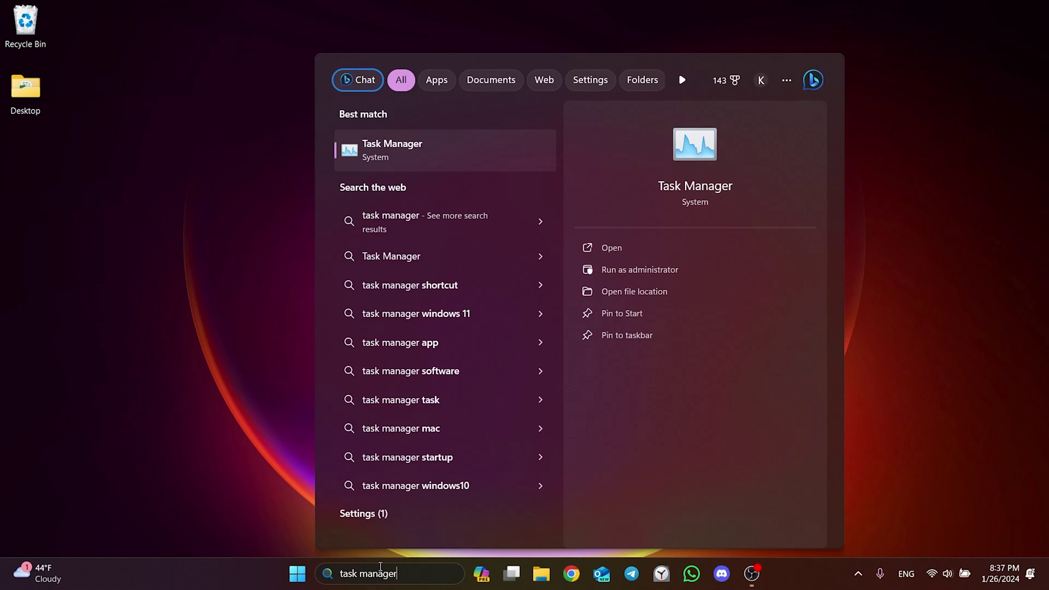
left_click(412, 159)
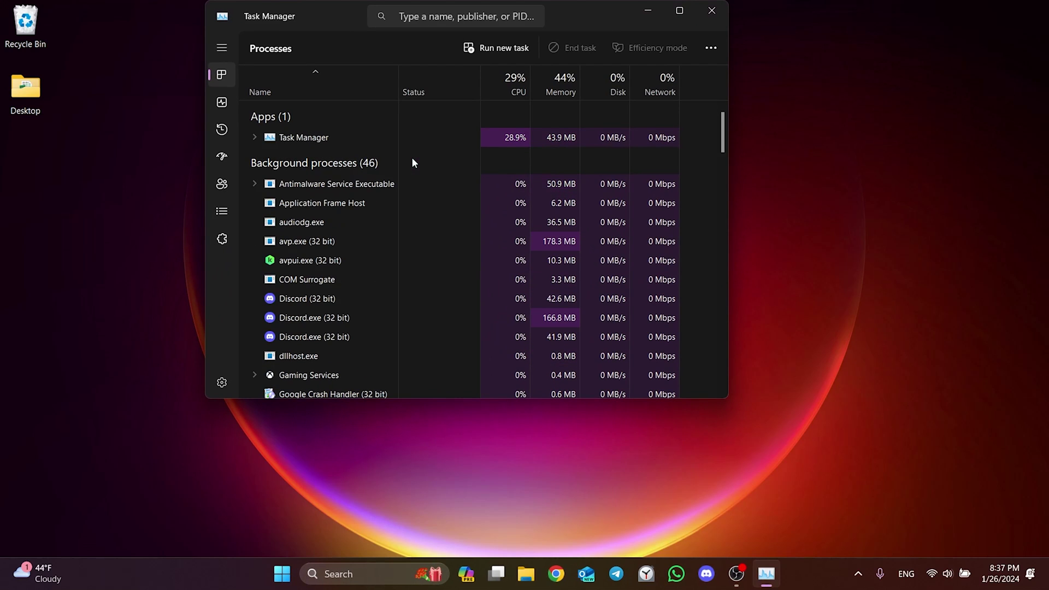
scroll(412, 160, "down", 3)
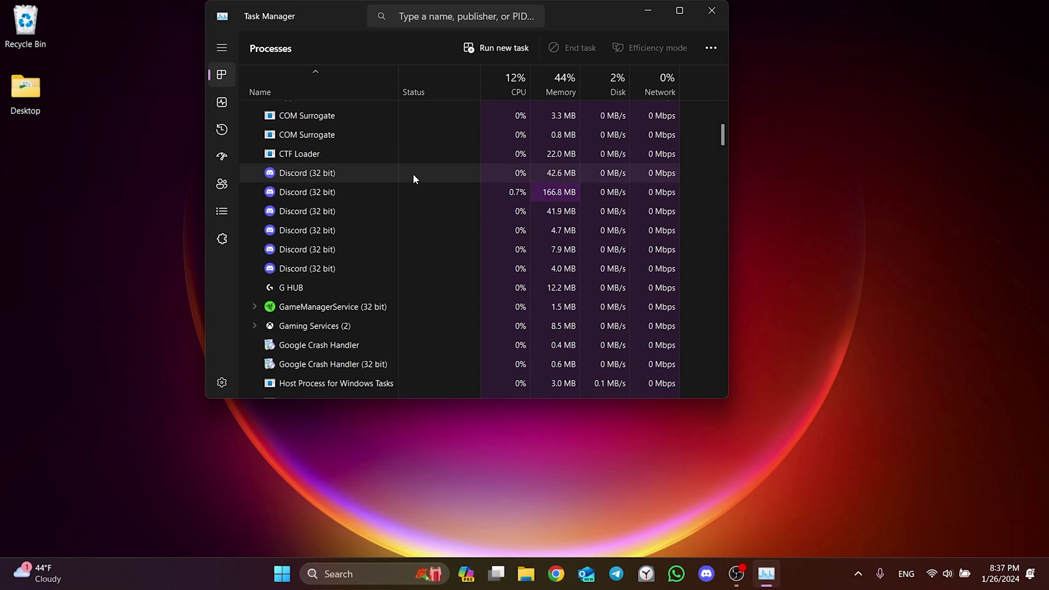
scroll(412, 172, "down", 3)
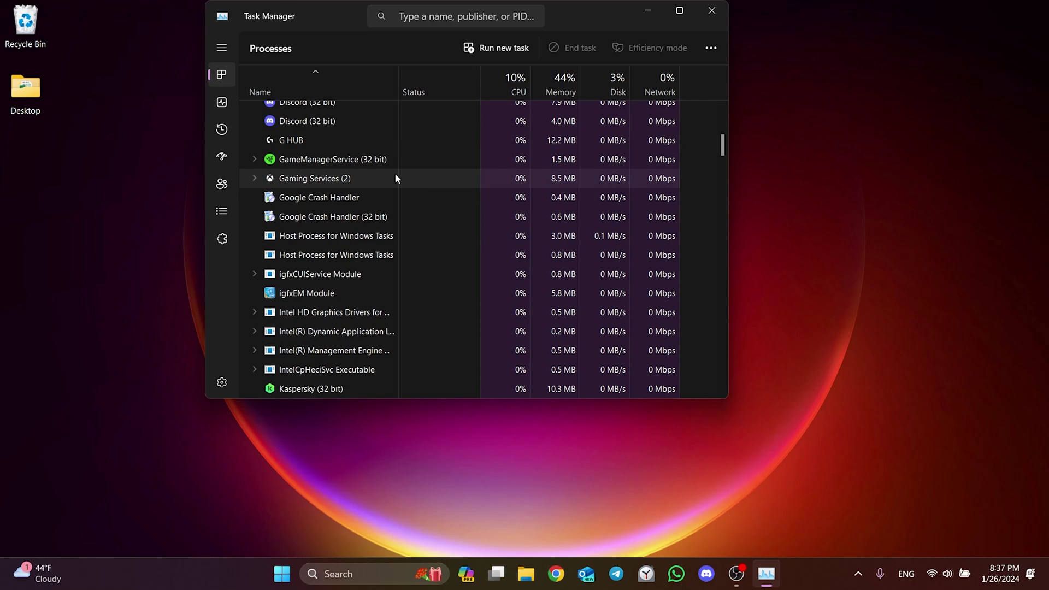
left_click(364, 165)
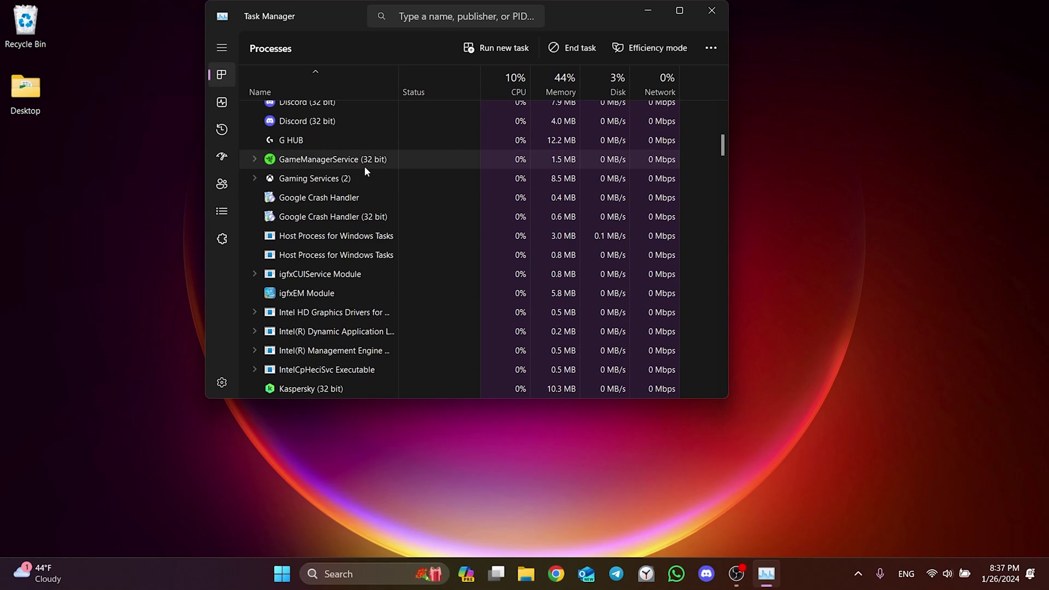
left_click(566, 51)
Look through the remaining running processes, then close Task Manager
scroll(398, 192, "down", 4)
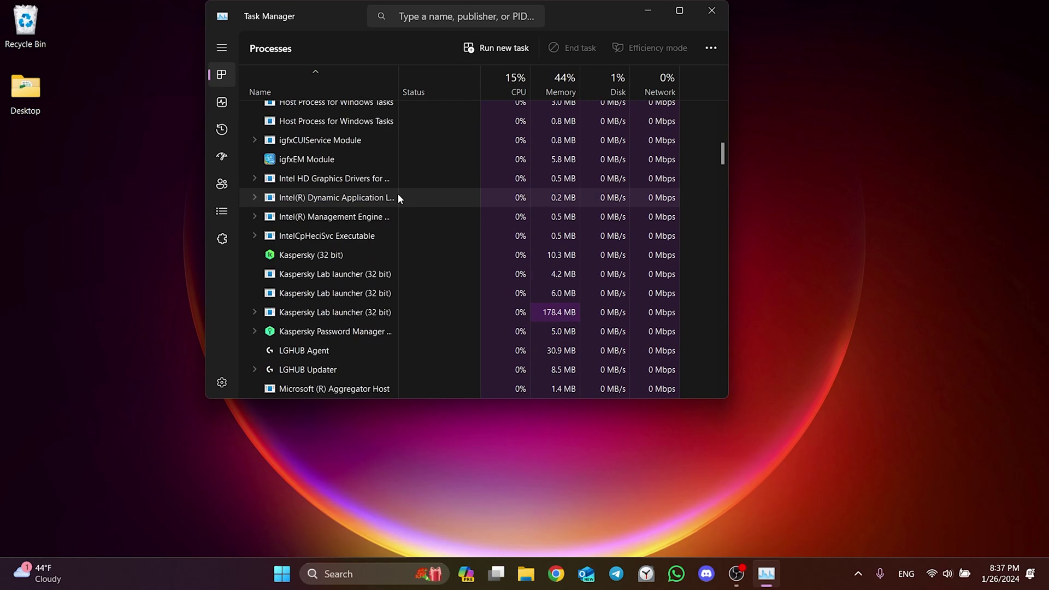
scroll(398, 193, "down", 8)
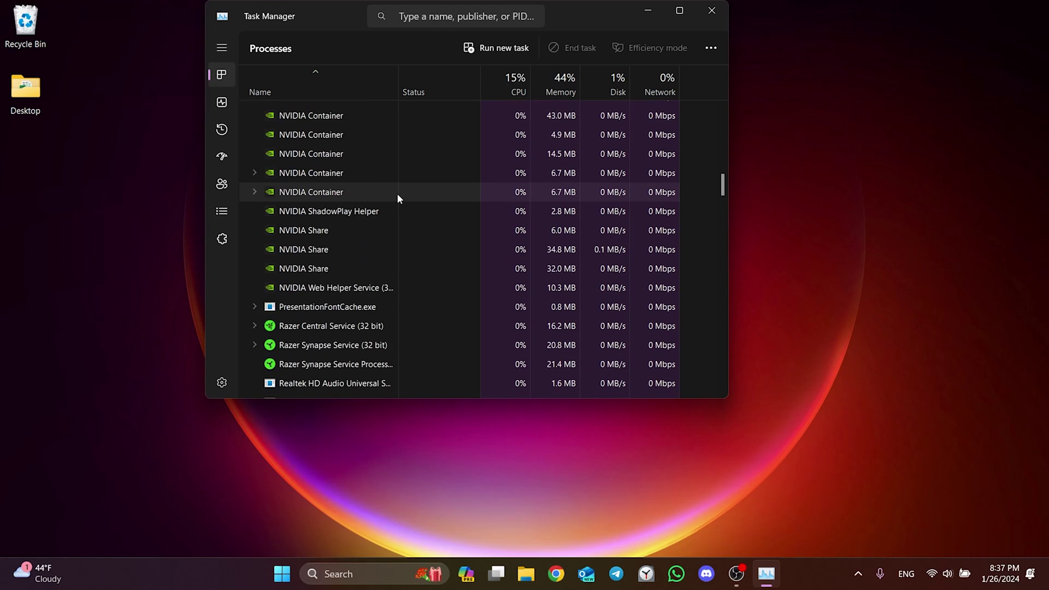
scroll(397, 193, "down", 5)
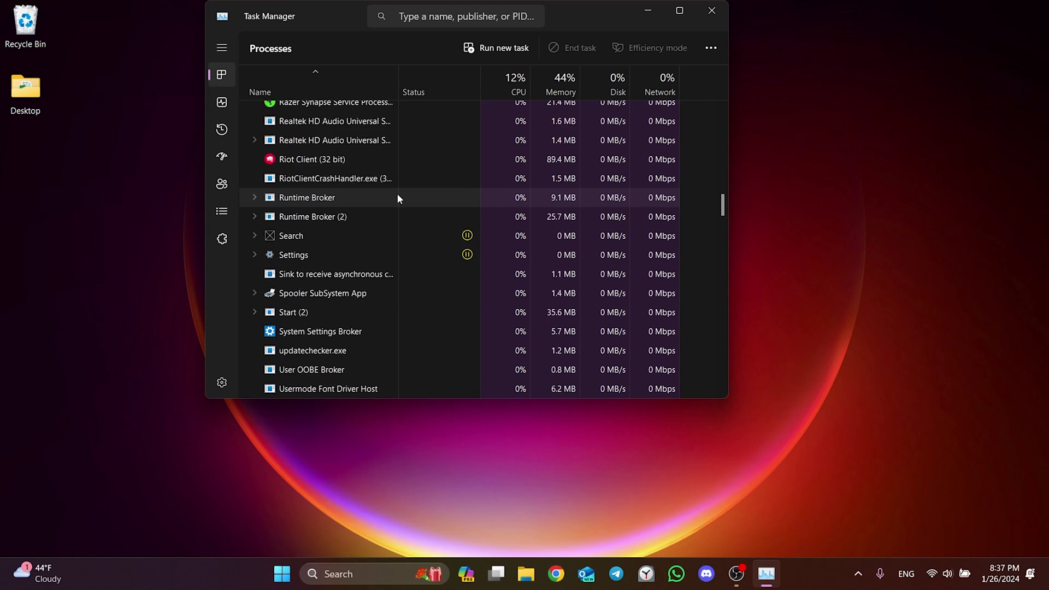
scroll(397, 192, "down", 2)
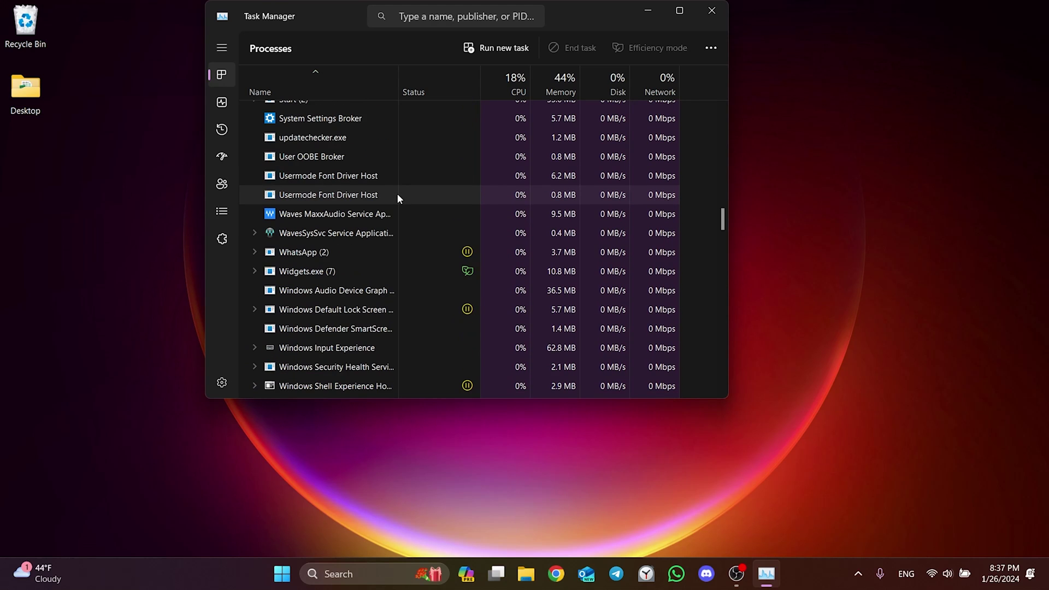
left_click(711, 12)
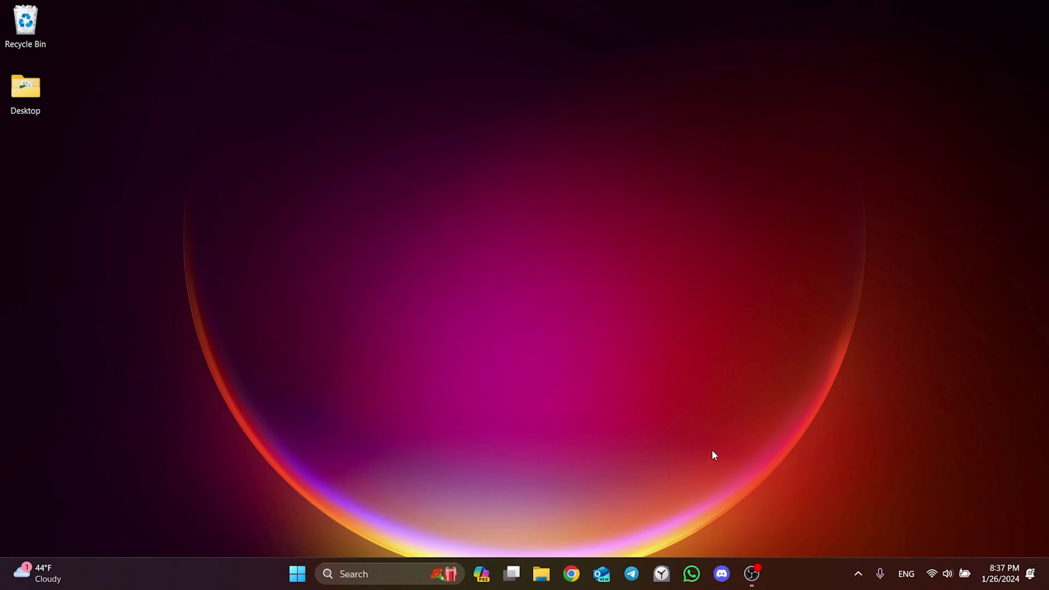
In Discord's User Settings, toggle off Enable in-game overlay under Game Overlay
left_click(721, 573)
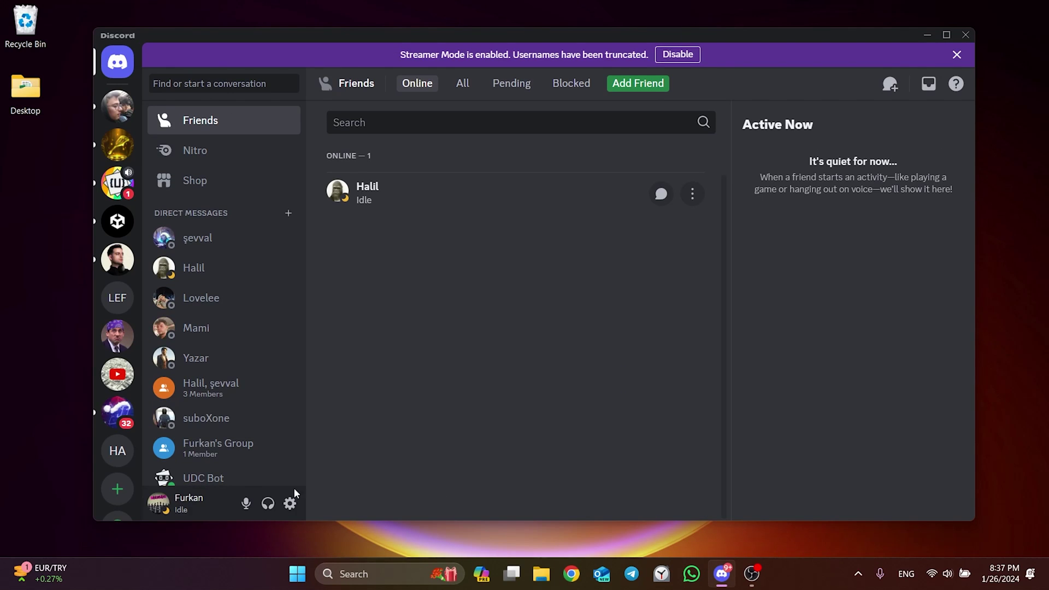
left_click(290, 503)
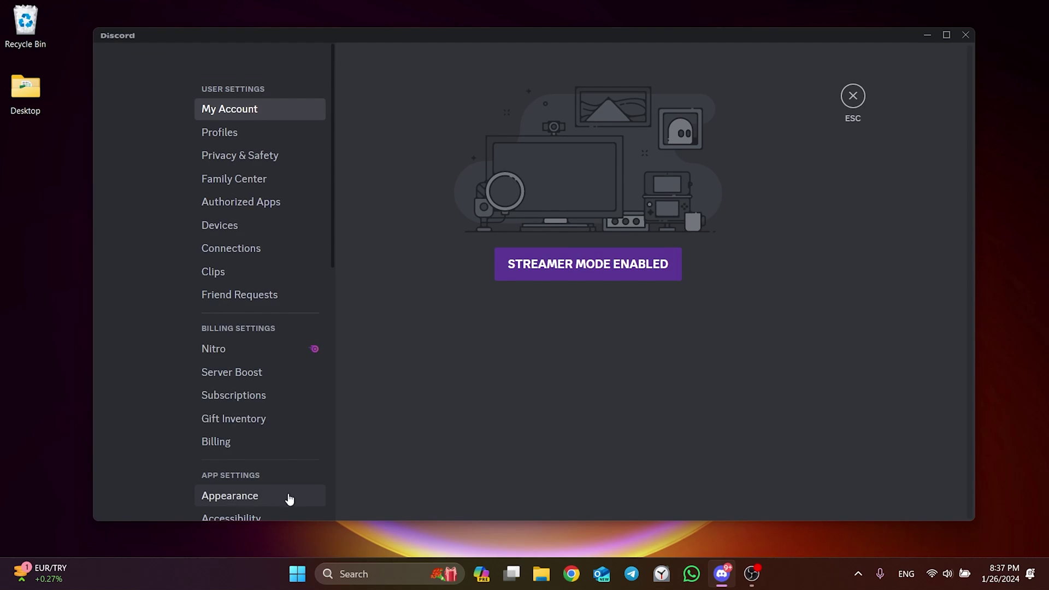
scroll(272, 385, "down", 6)
scroll(272, 296, "down", 1)
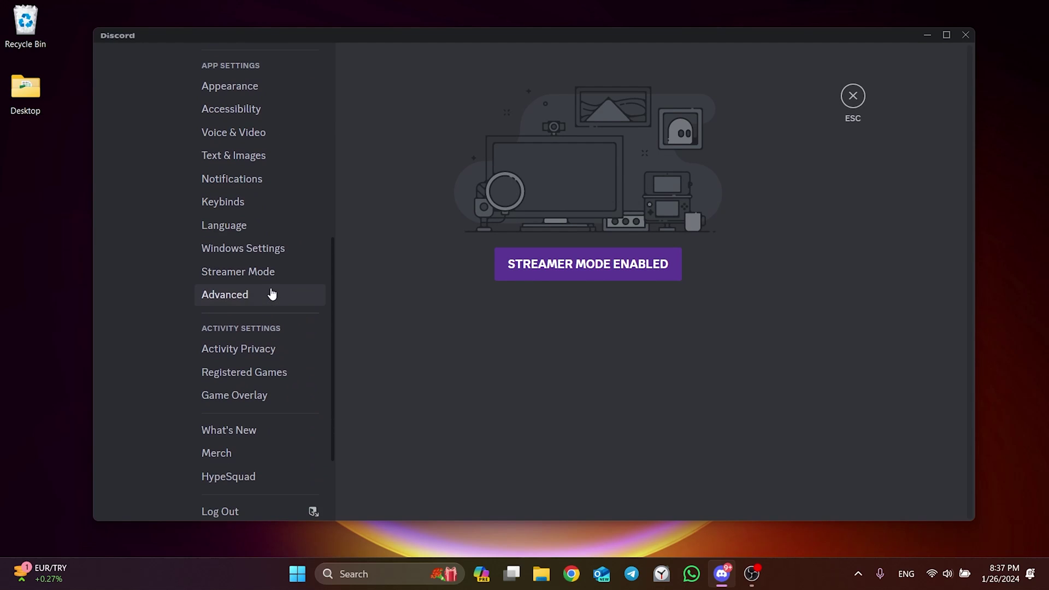
left_click(239, 399)
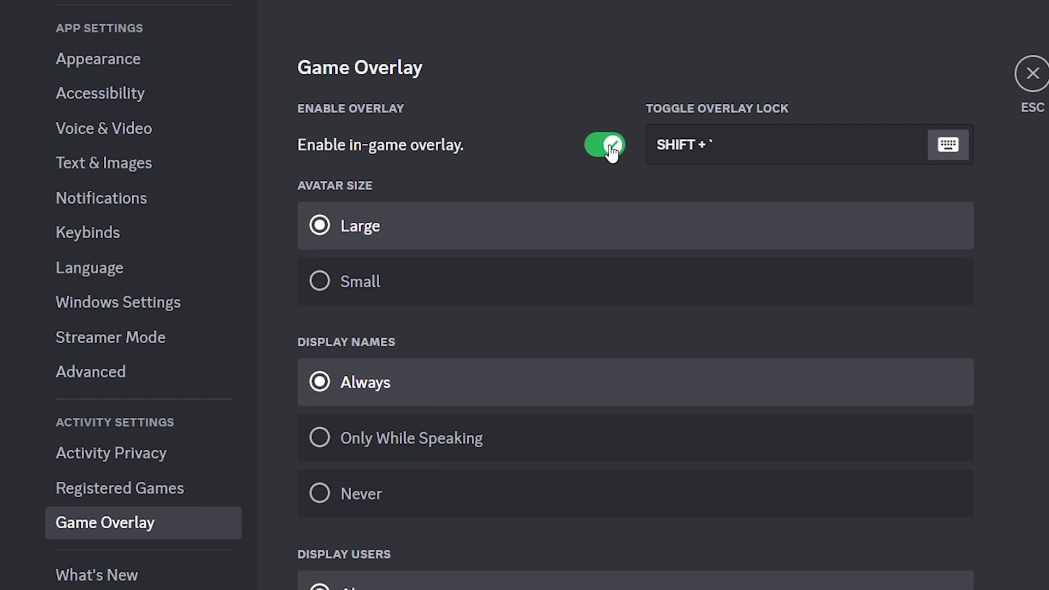
left_click(609, 146)
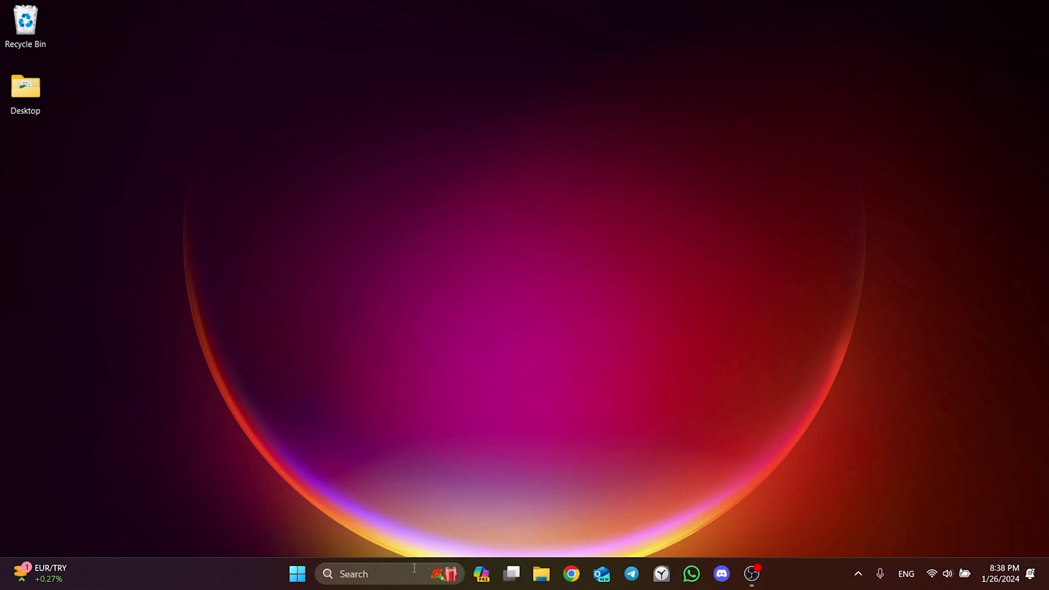
Launch the Xbox app and confirm Verify and repair on Palworld's Files tab
left_click(406, 569)
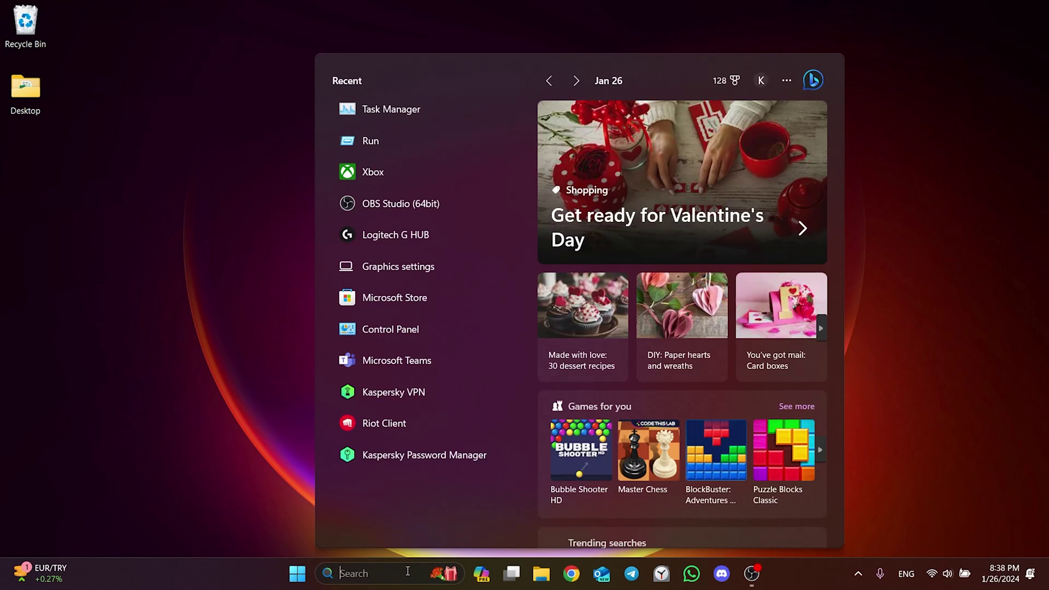
type("xbox")
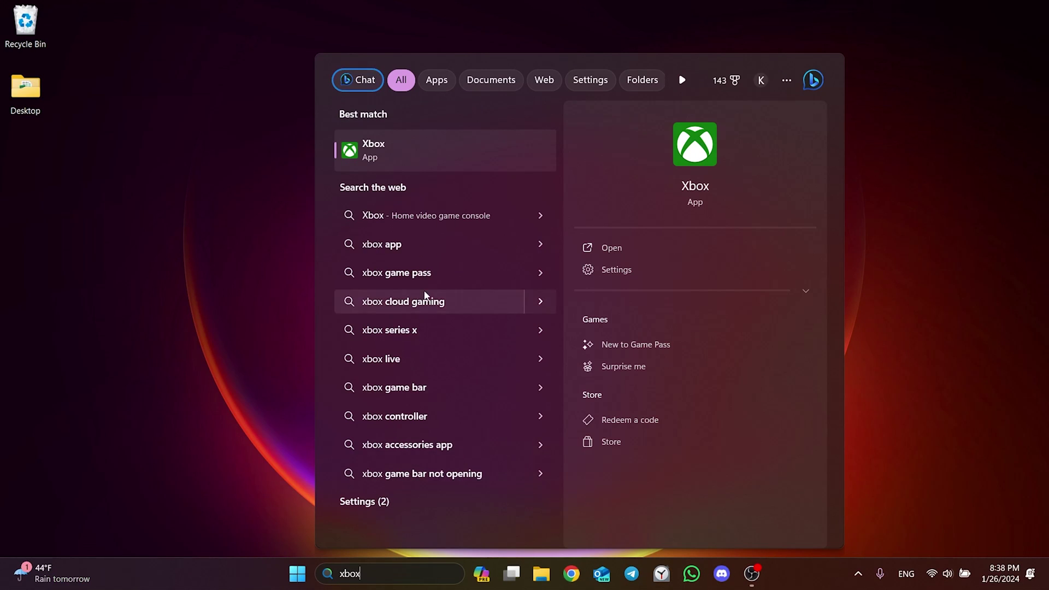
left_click(423, 161)
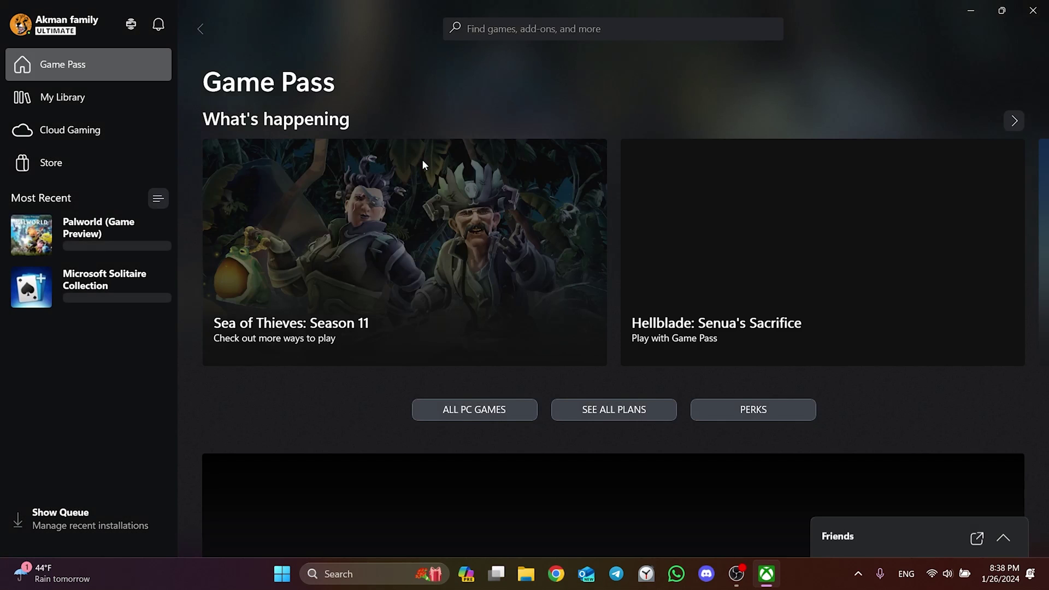
right_click(85, 235)
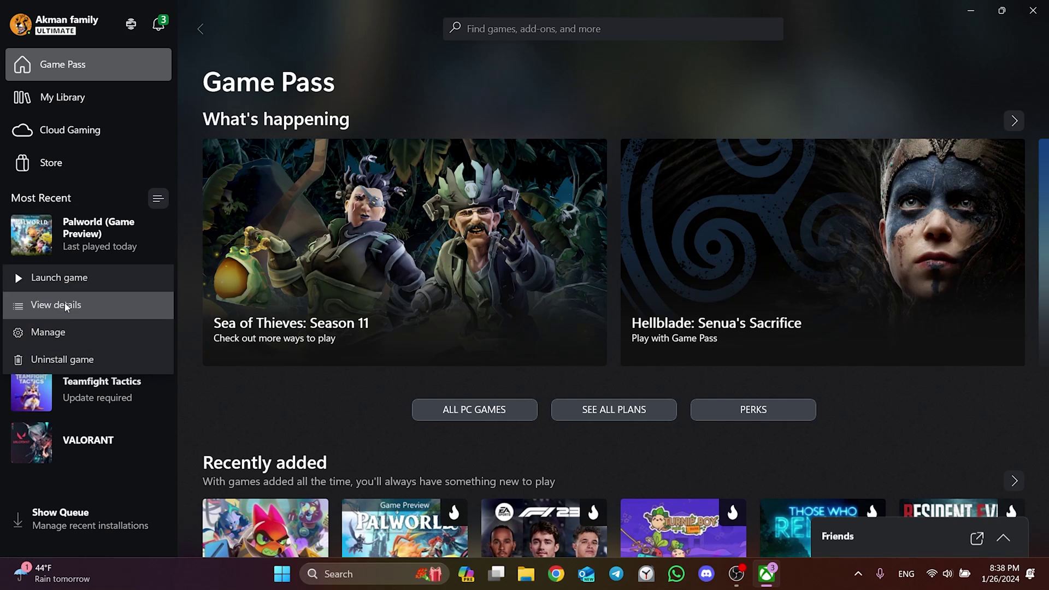
left_click(49, 332)
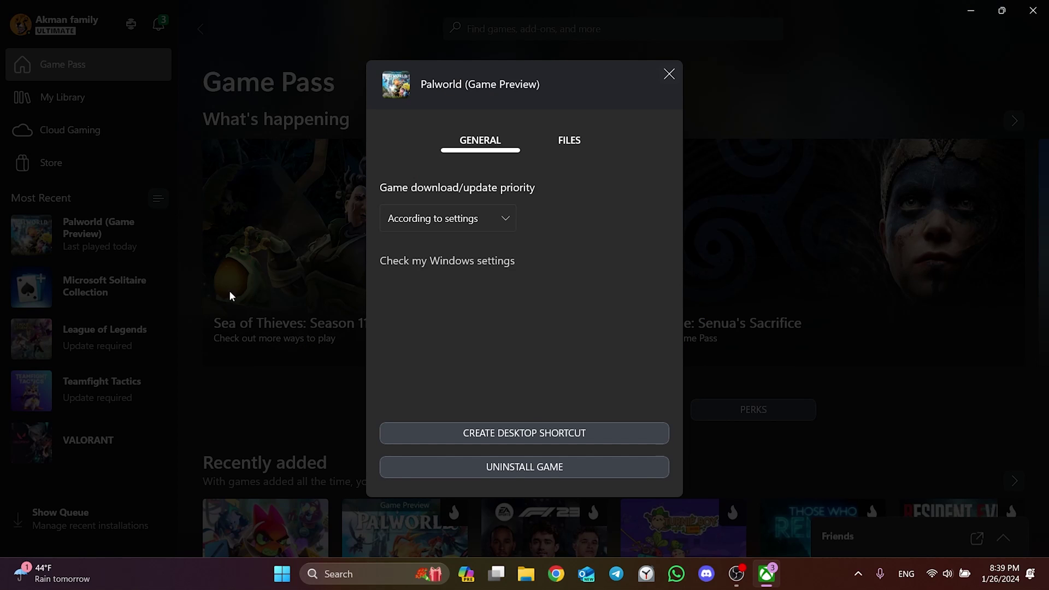
left_click(571, 143)
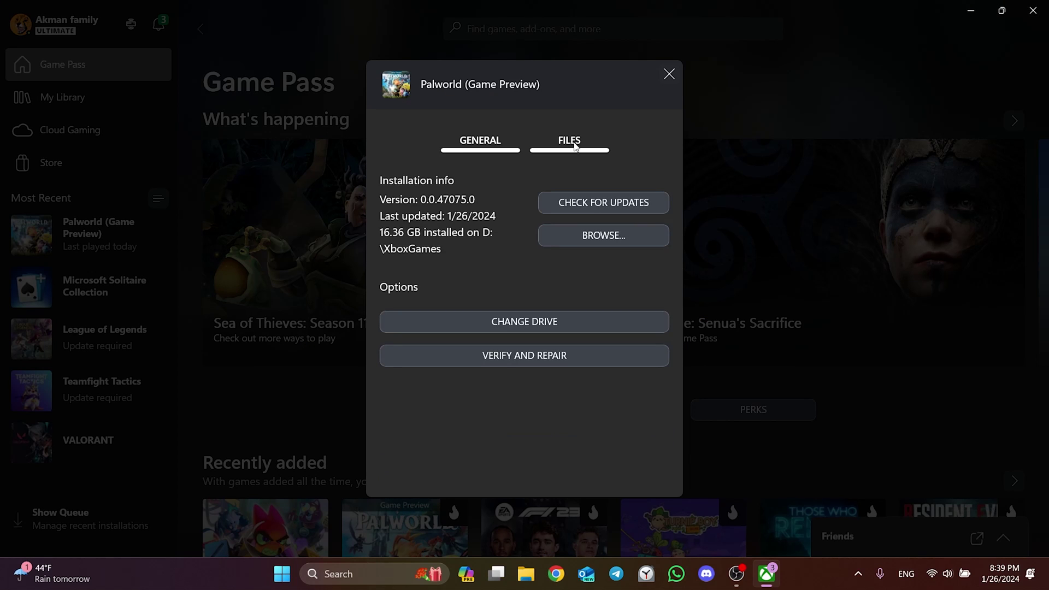
left_click(513, 356)
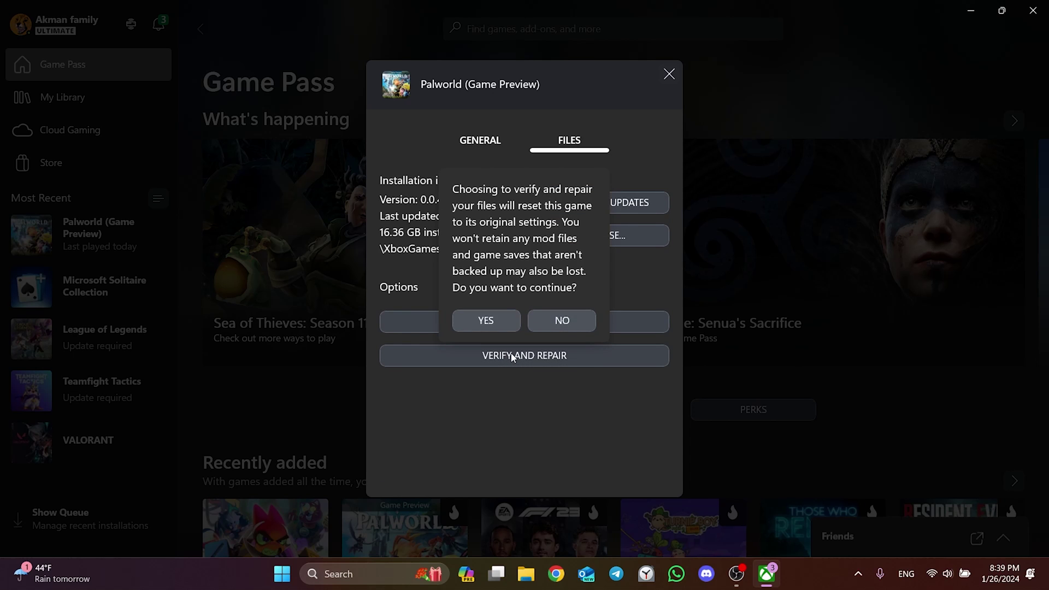
left_click(487, 321)
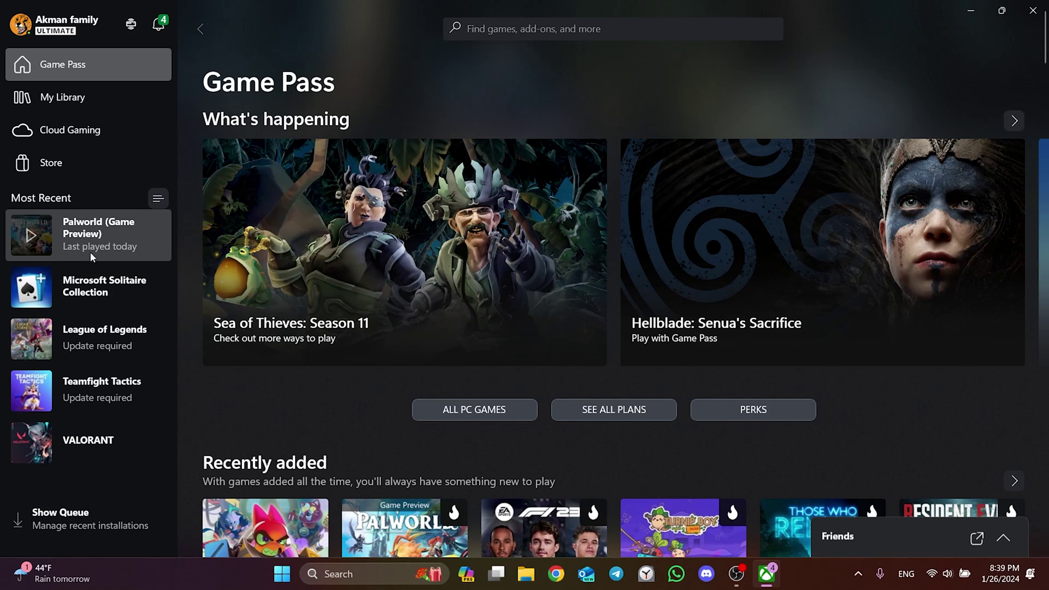
Reopen Palworld's Manage window to check it, then close it
right_click(78, 241)
left_click(66, 329)
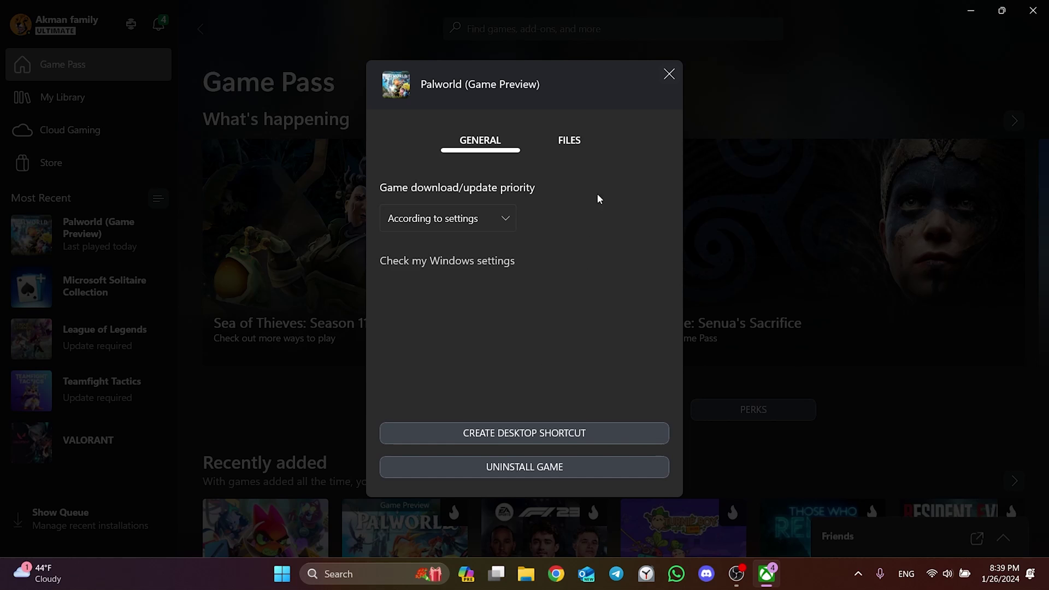
left_click(668, 76)
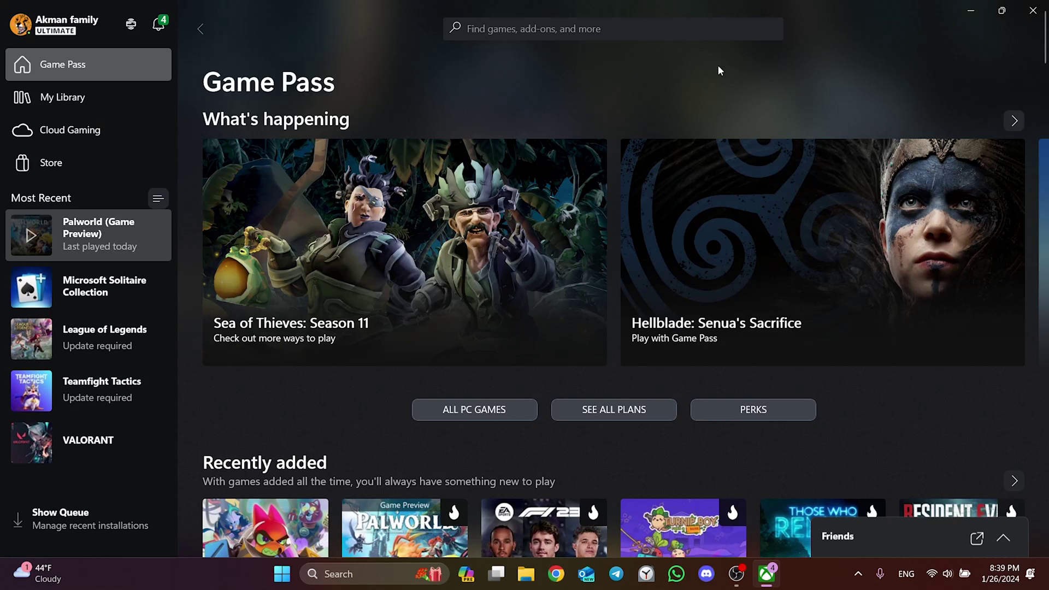
Close the Xbox app and run the Pal desktop shortcut as administrator
left_click(1033, 10)
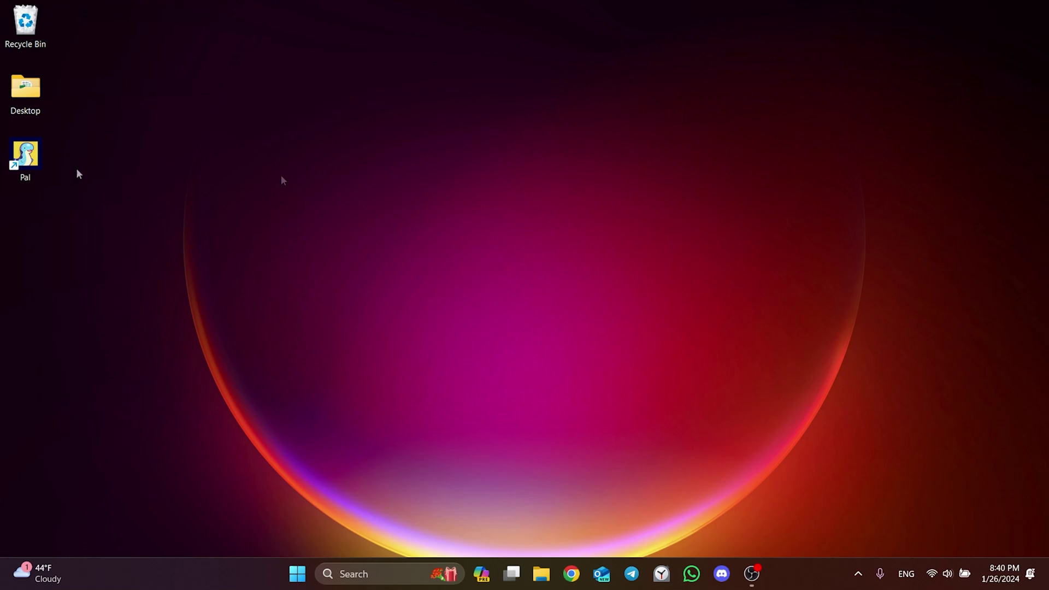
right_click(30, 160)
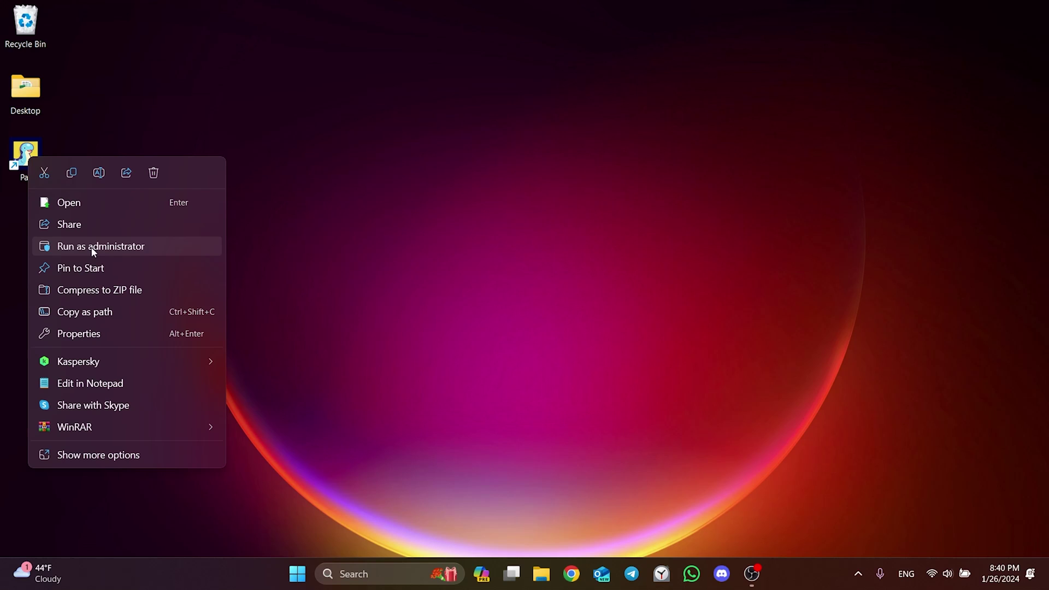
left_click(313, 247)
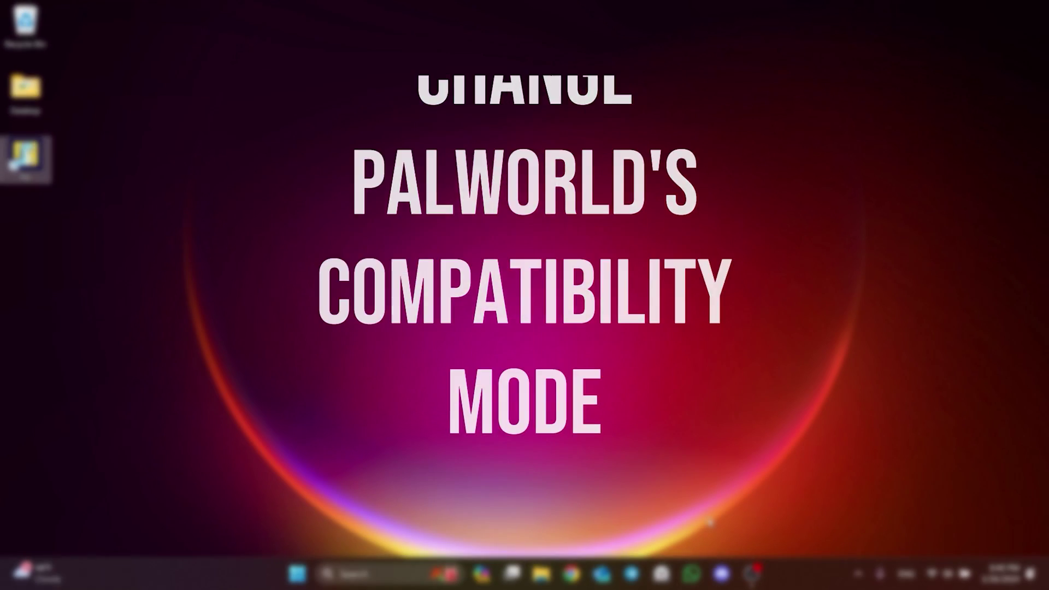
Launch the Xbox app and browse from Palworld's Manage > Files tab to D:\XboxGames
left_click(405, 569)
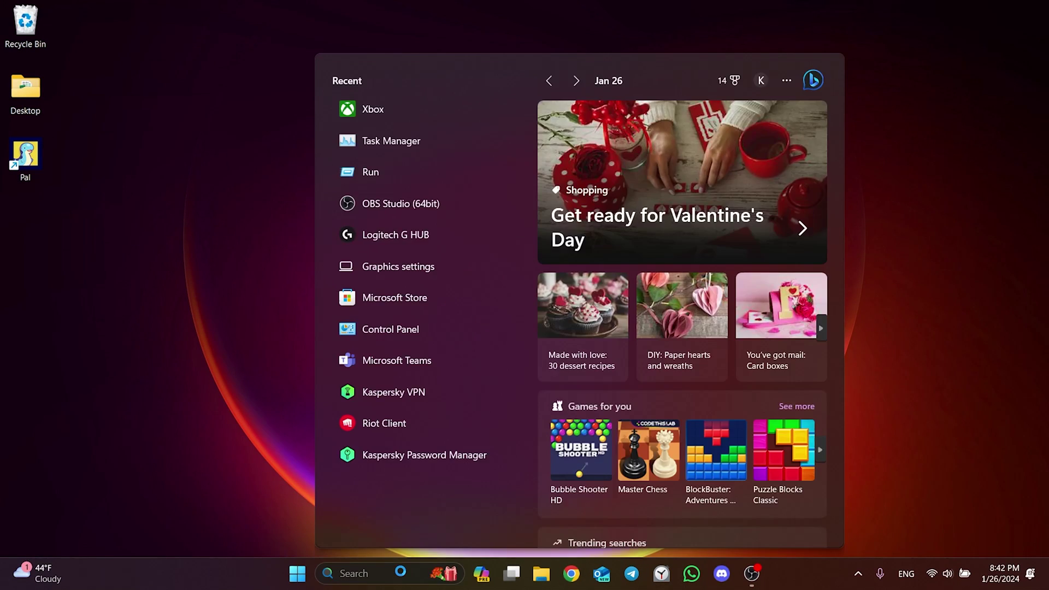
type("xbox")
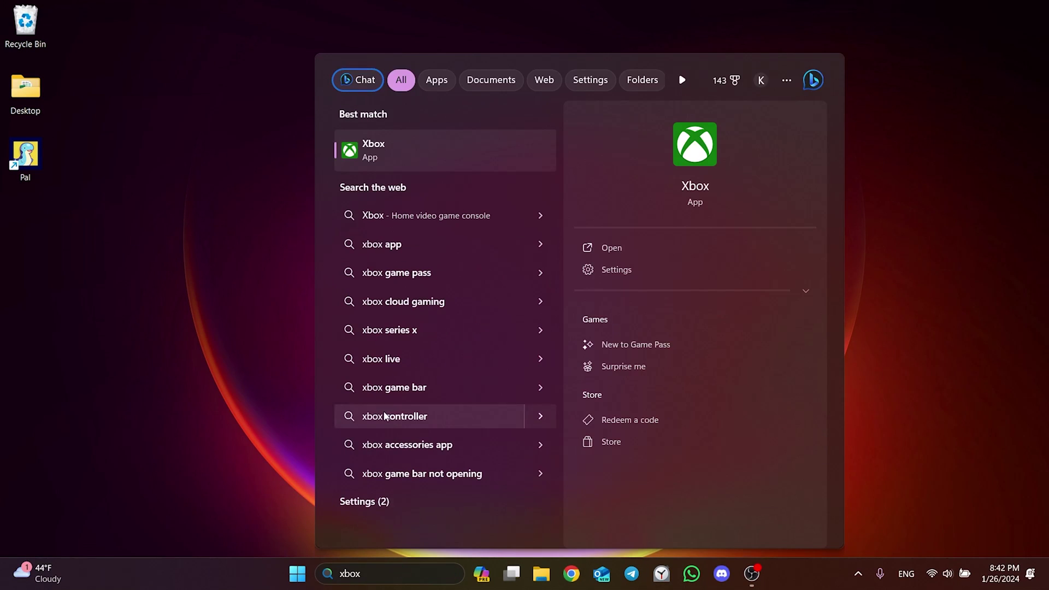
left_click(378, 165)
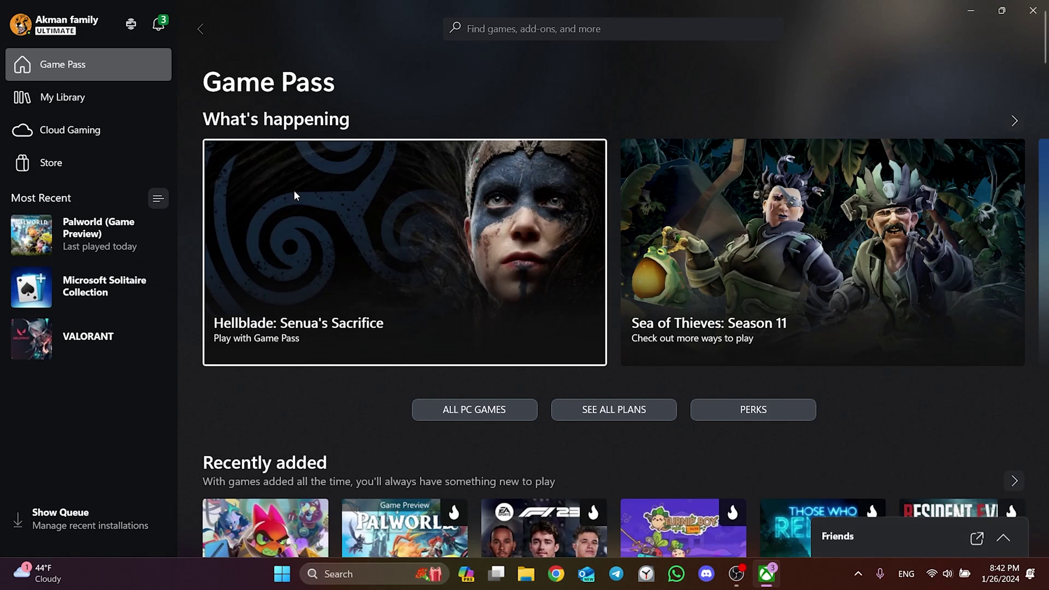
right_click(89, 233)
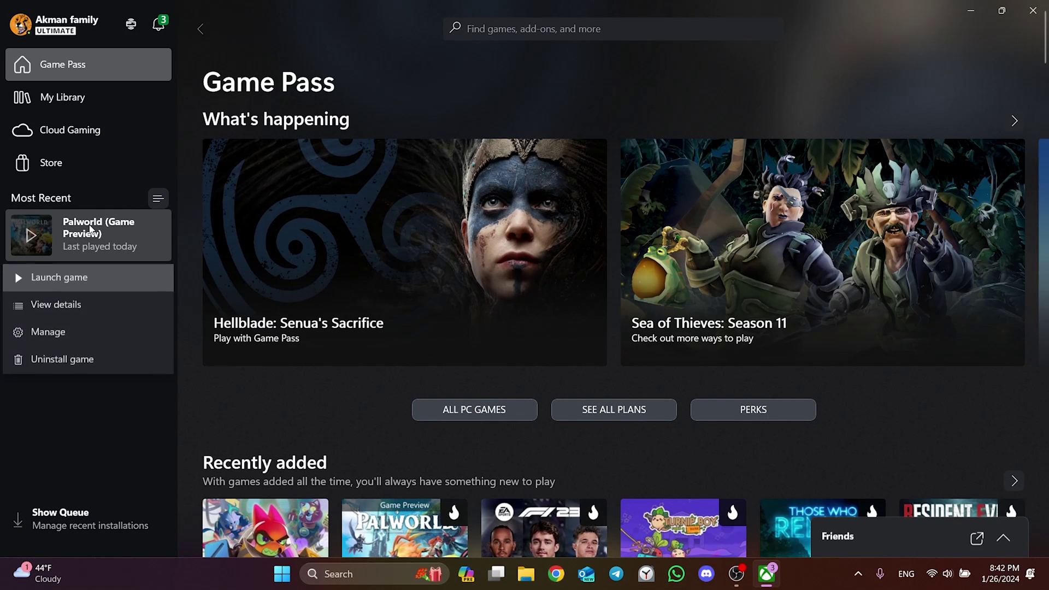
left_click(73, 332)
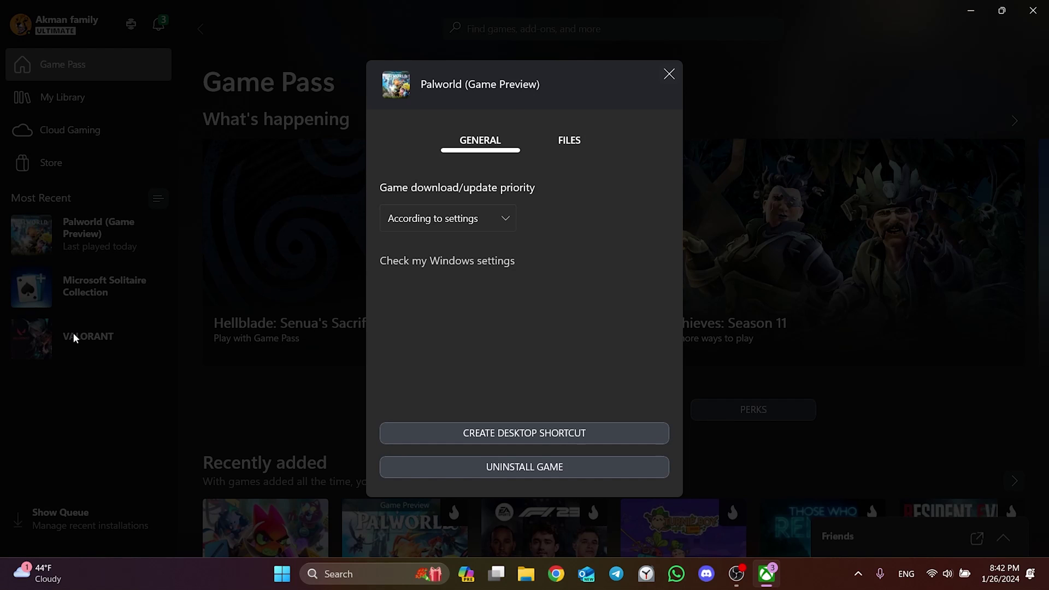
left_click(569, 140)
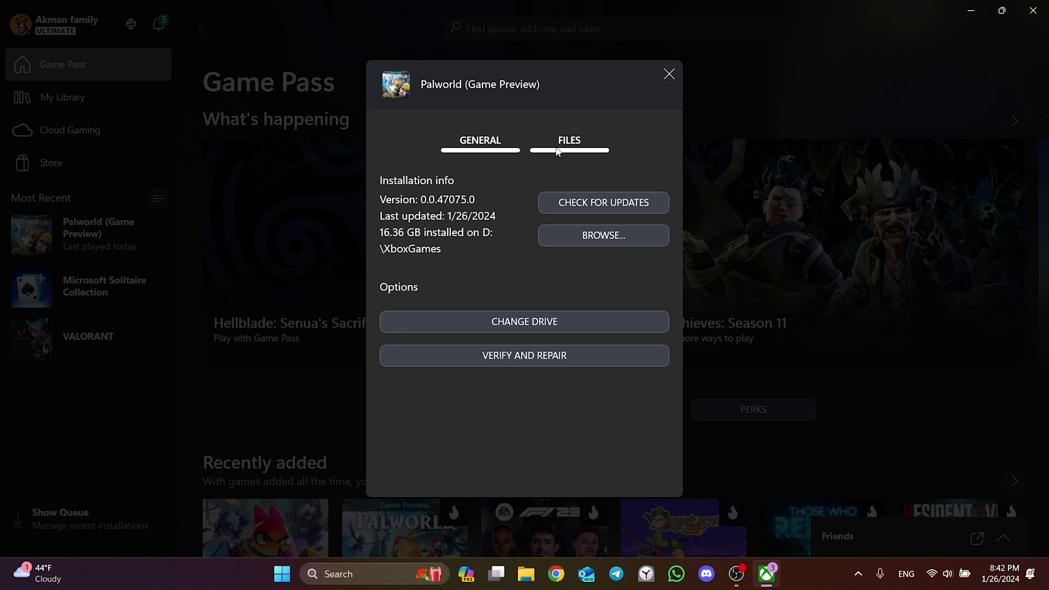
left_click(591, 244)
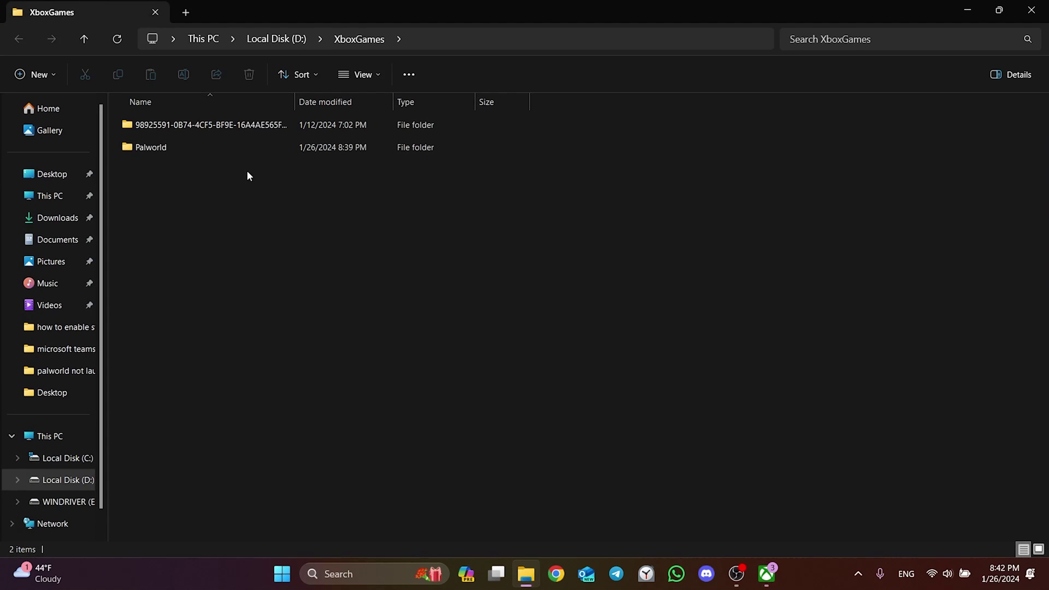
Browse into the Palworld > Content > Pal > Binaries > WinGDK folder
double_click(184, 148)
double_click(166, 131)
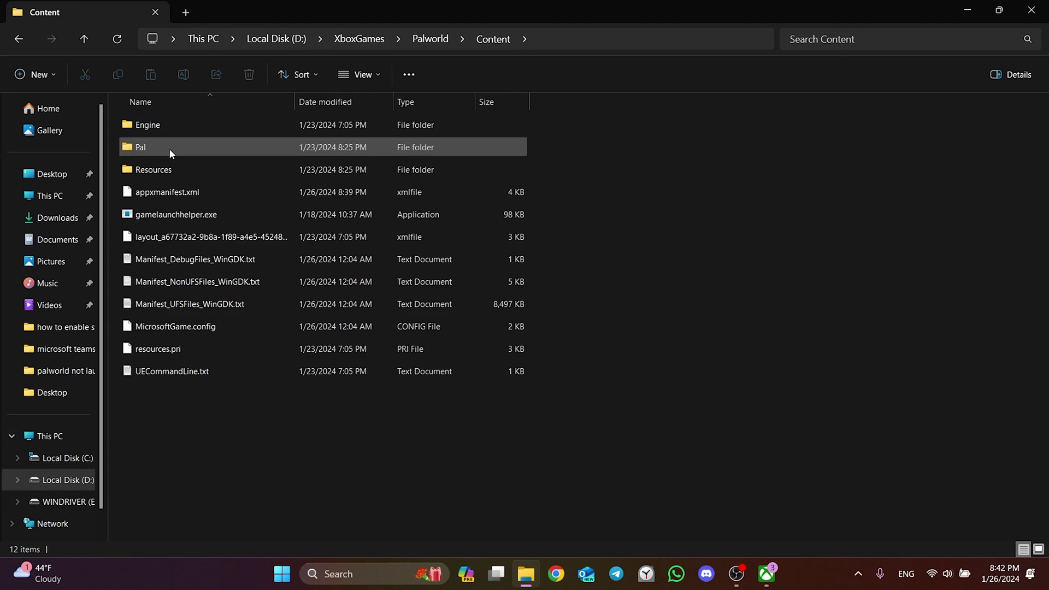
double_click(169, 147)
double_click(168, 128)
double_click(169, 128)
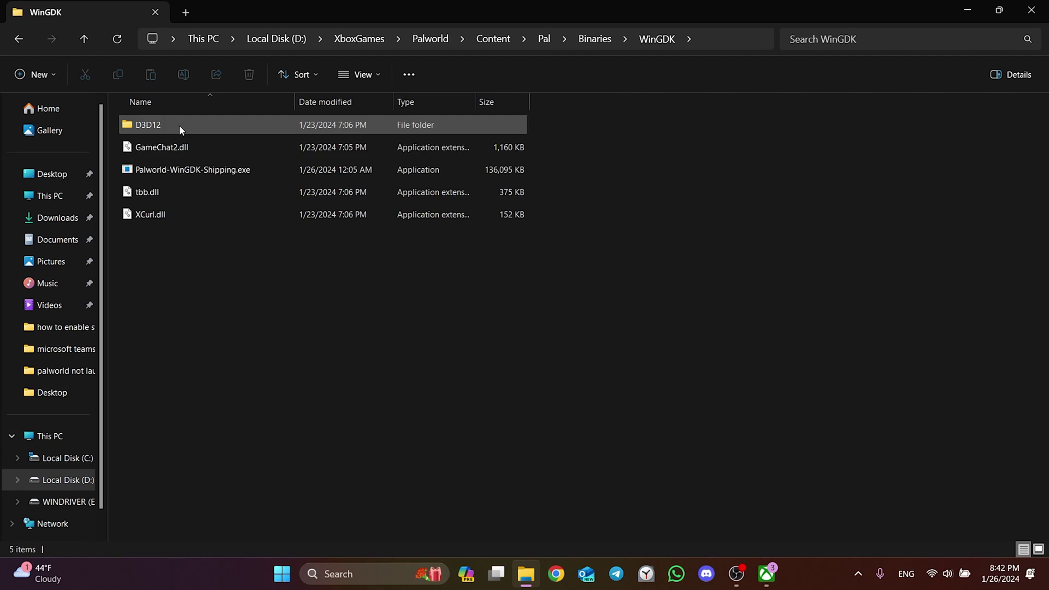
Set Palworld-WinGDK-Shipping.exe's compatibility mode to Windows 8 and apply it
right_click(180, 172)
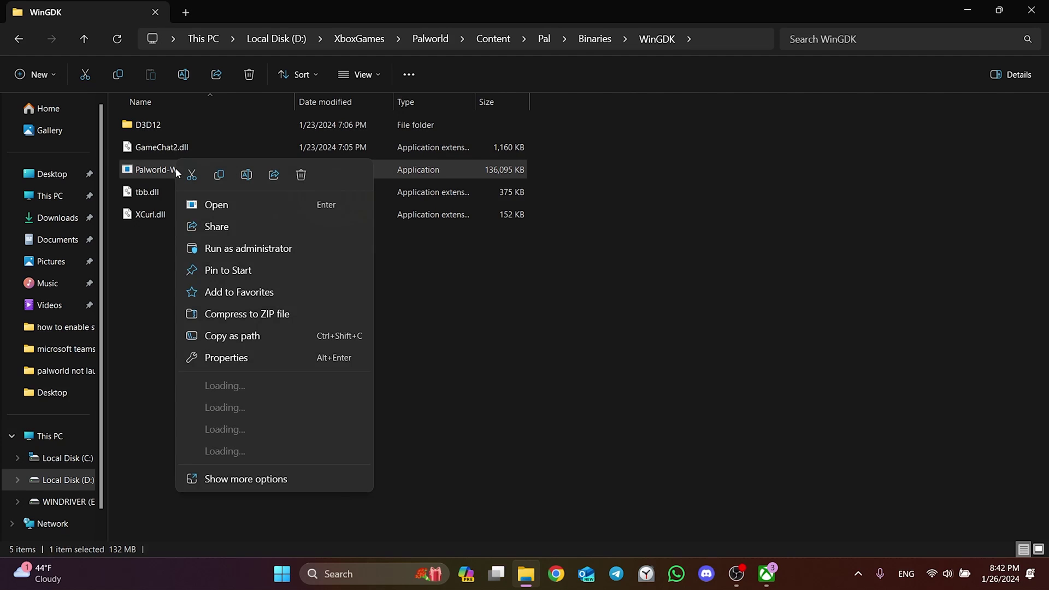
left_click(227, 358)
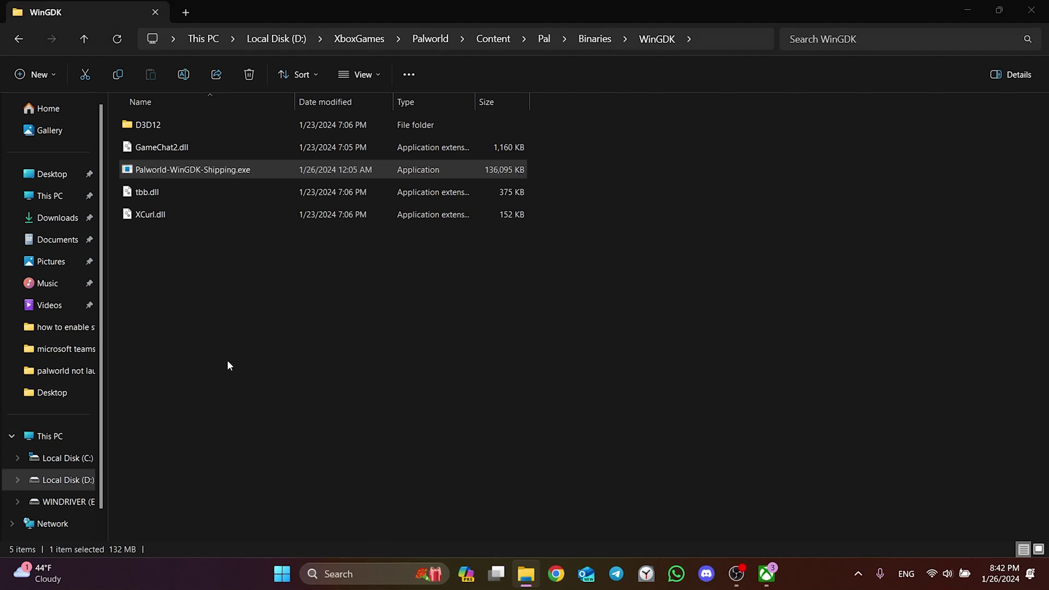
left_click(241, 206)
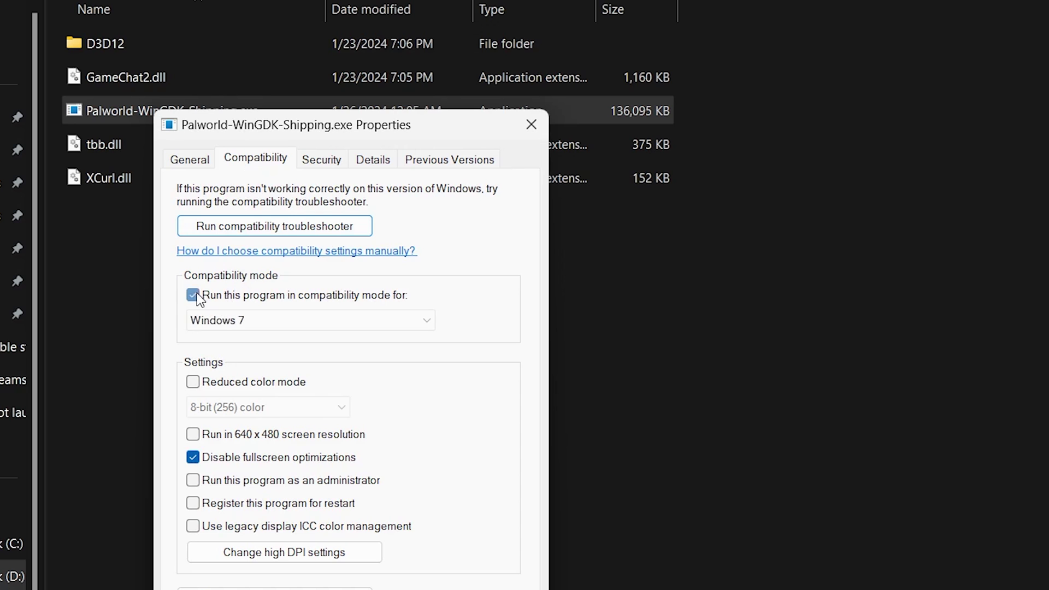
left_click(254, 322)
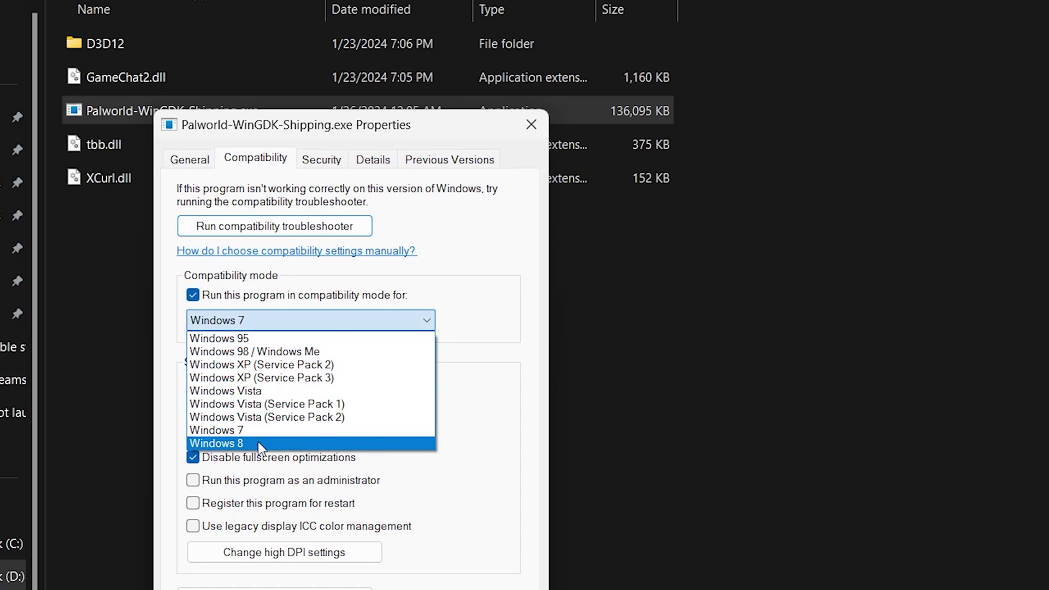
left_click(239, 443)
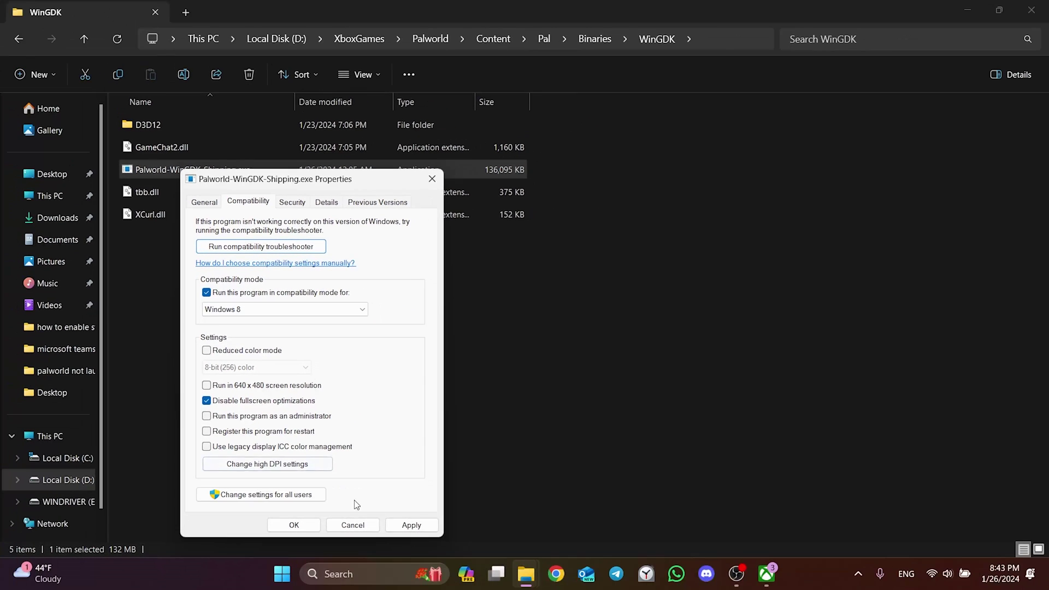
left_click(399, 525)
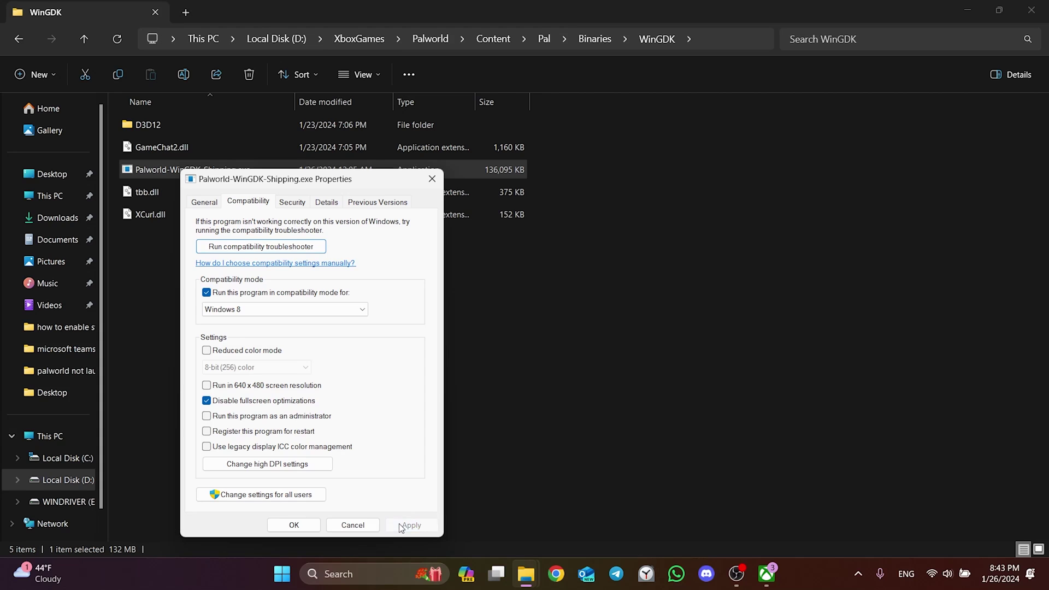
left_click(294, 525)
left_click(726, 211)
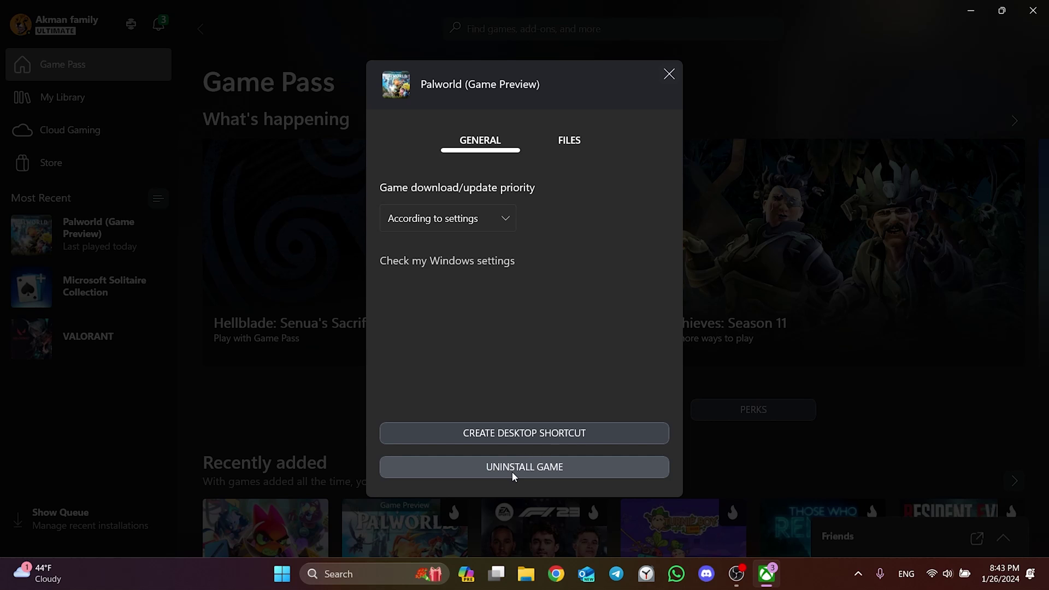
Use the taskbar's Show desktop corner to reveal the desktop with the Pal shortcut
left_click(1044, 584)
left_click(864, 298)
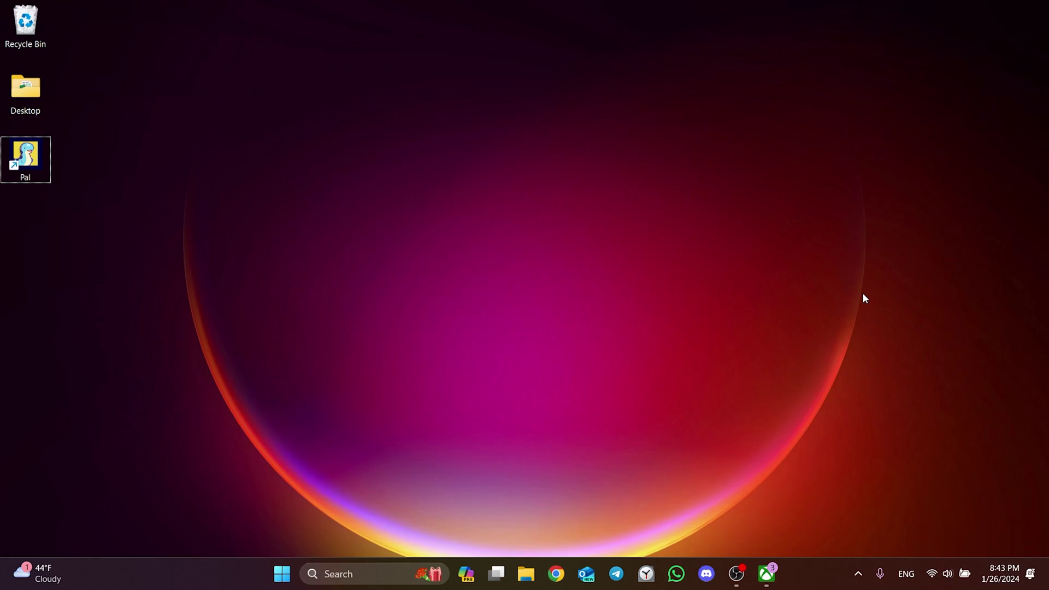